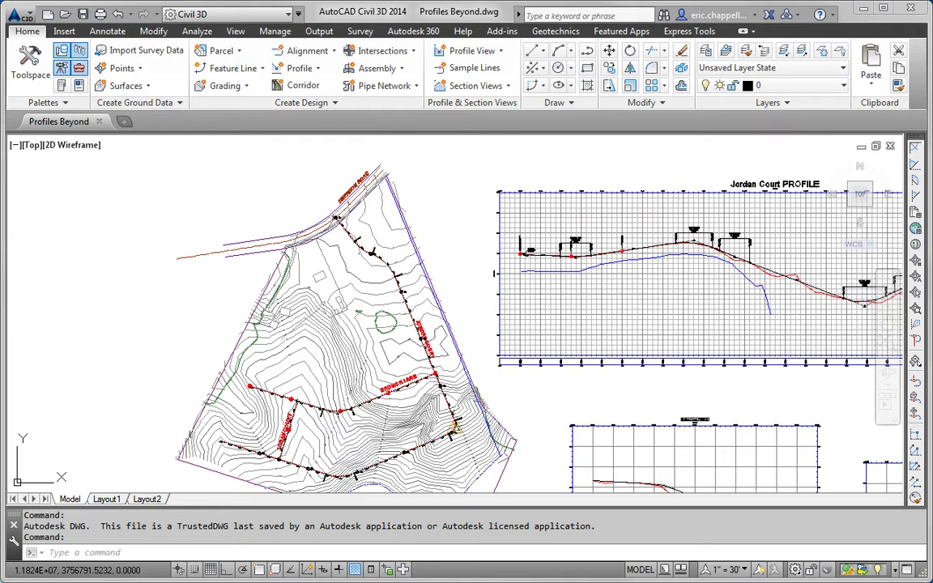
Check the Jordan Court profile view's name and style in its properties, closing without changes
click(508, 354)
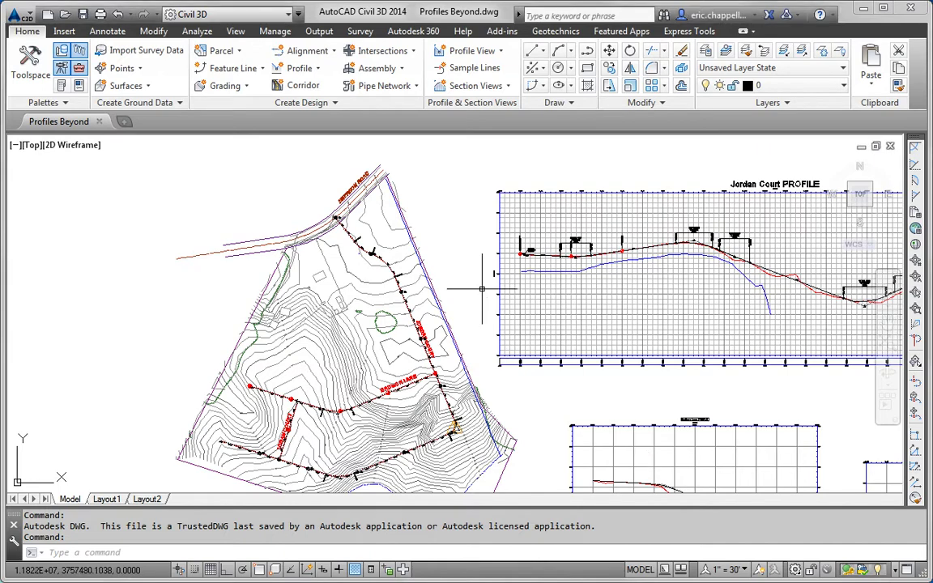
middle_drag(508, 354, 362, 330)
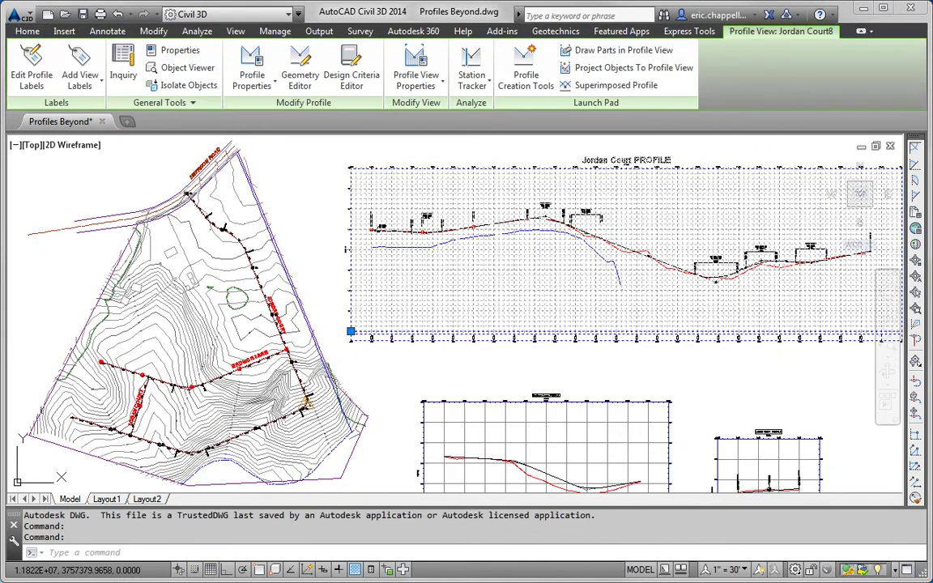
right_click(435, 296)
click(511, 427)
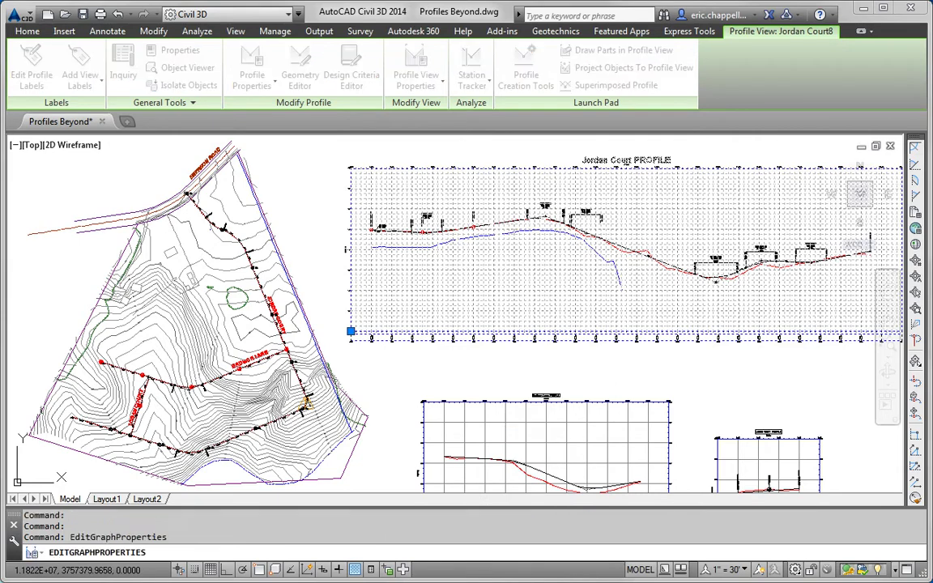
drag(673, 112, 347, 105)
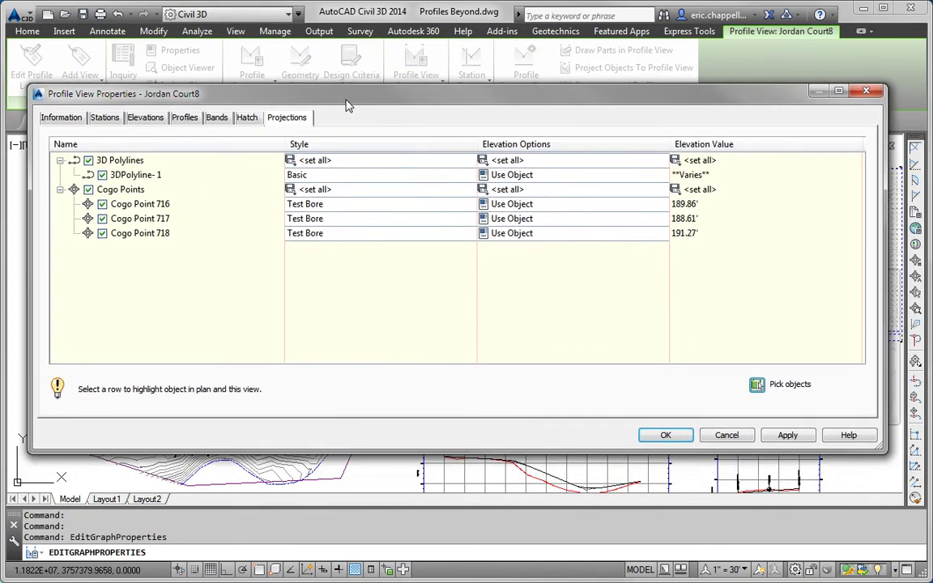
click(65, 117)
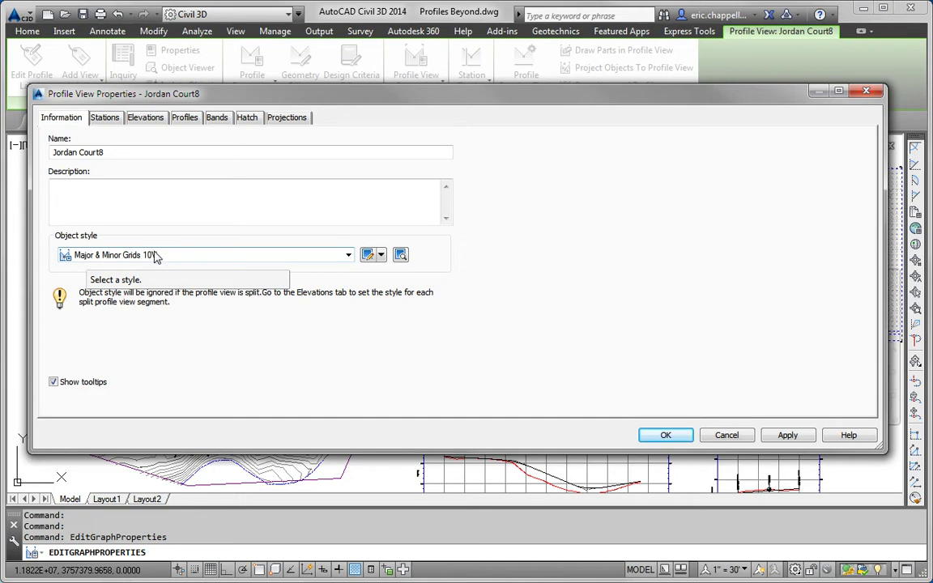
click(723, 435)
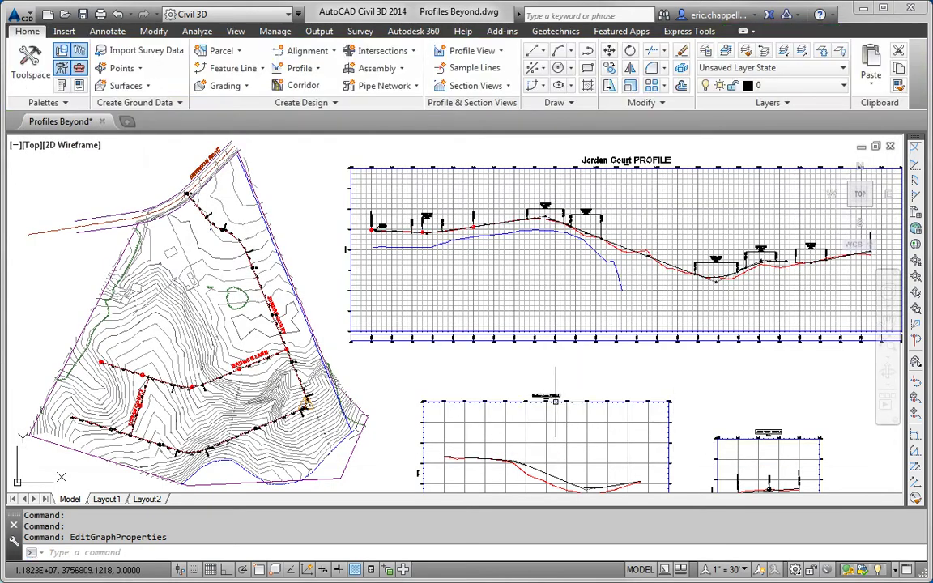
Try the Major & Minor Grids 10V style on the Madison Lane profile view, then discard it
click(546, 416)
right_click(546, 417)
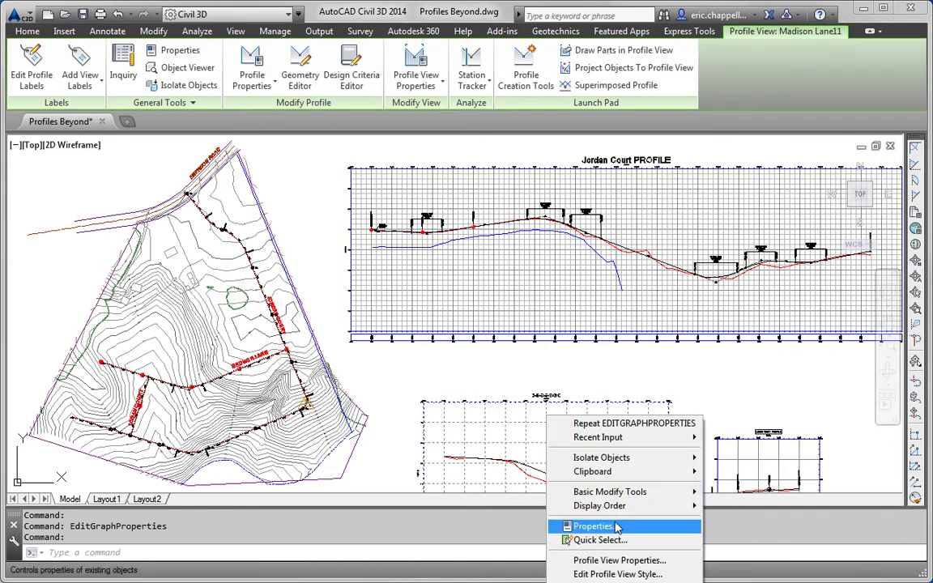
click(617, 561)
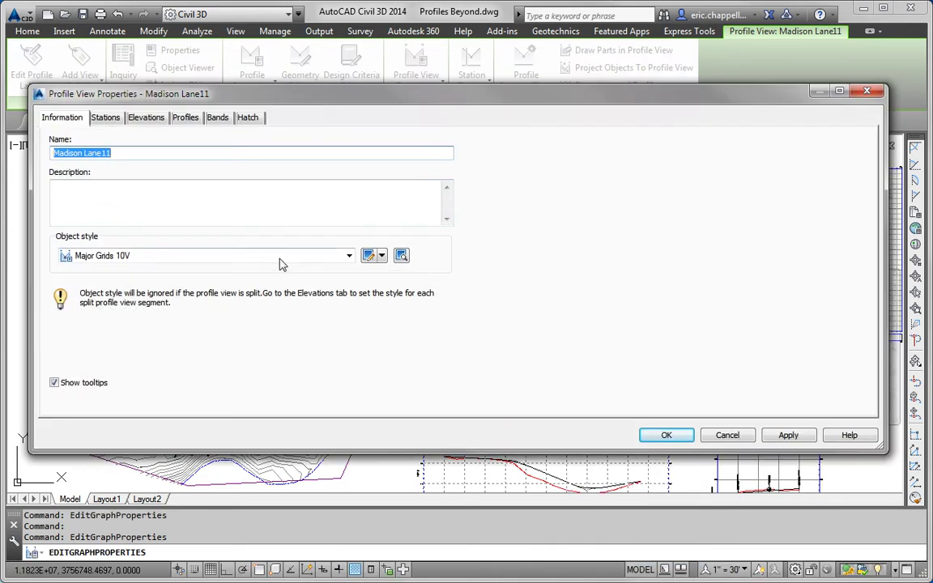
click(200, 258)
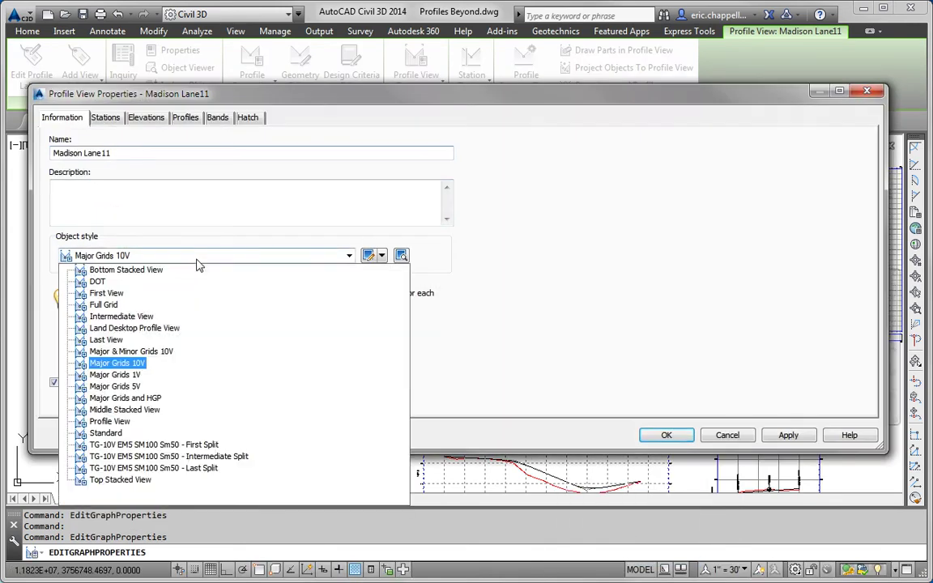
click(161, 356)
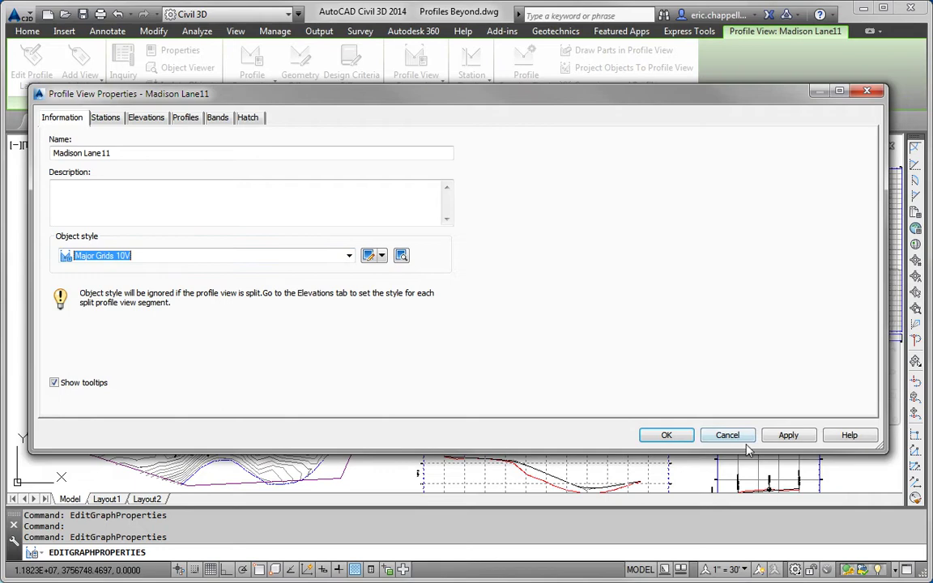
click(727, 435)
key(Escape)
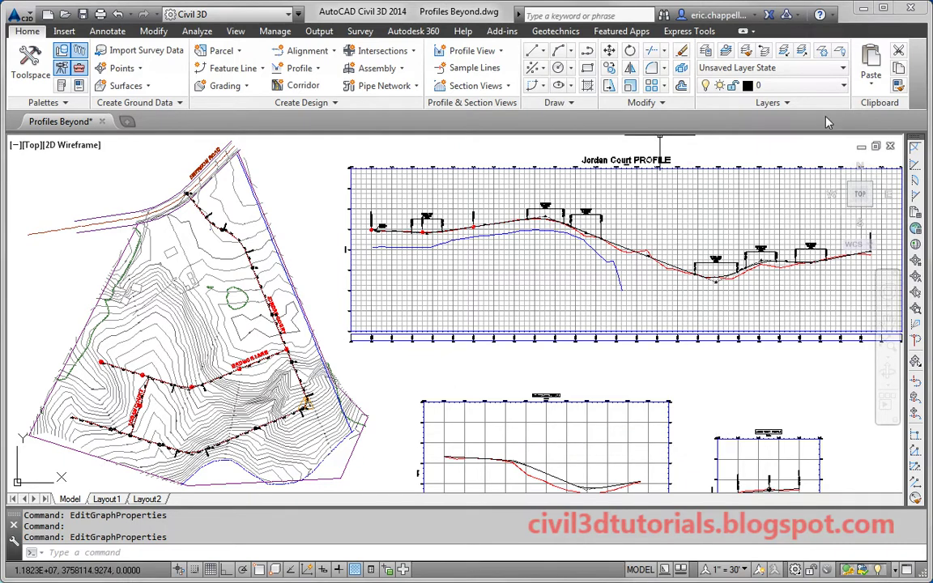
Match the Madison Lane profile view to the Jordan Court profile view's properties
click(899, 87)
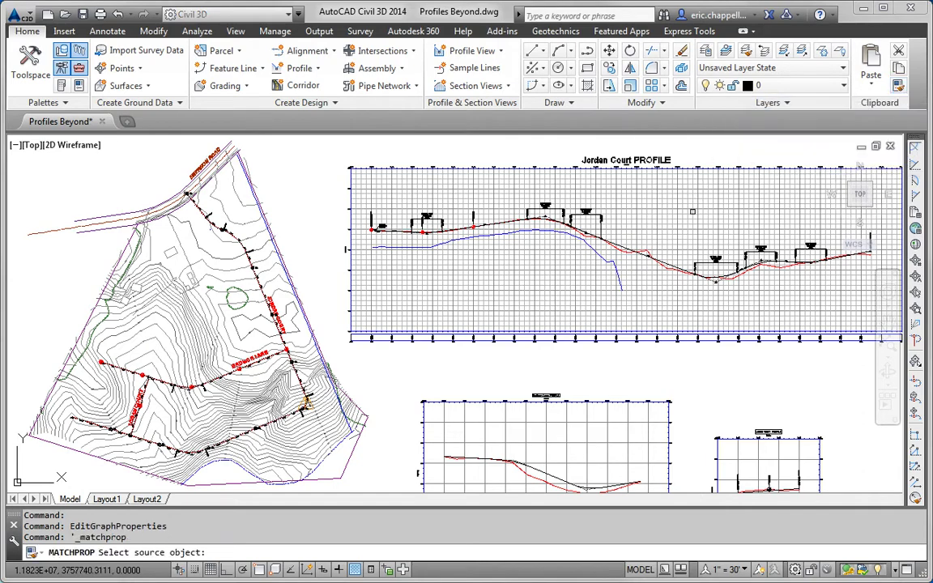
click(692, 212)
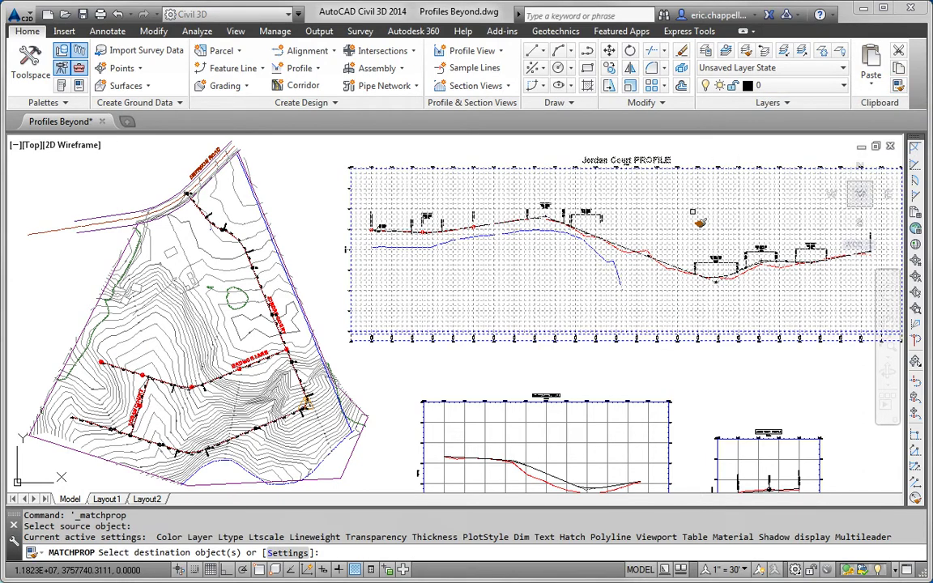
click(624, 422)
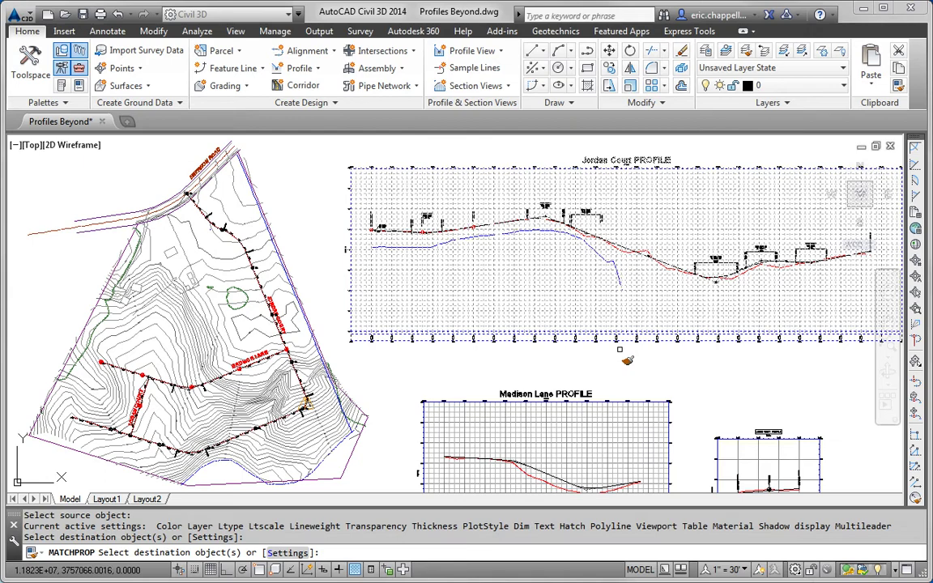
key(Escape)
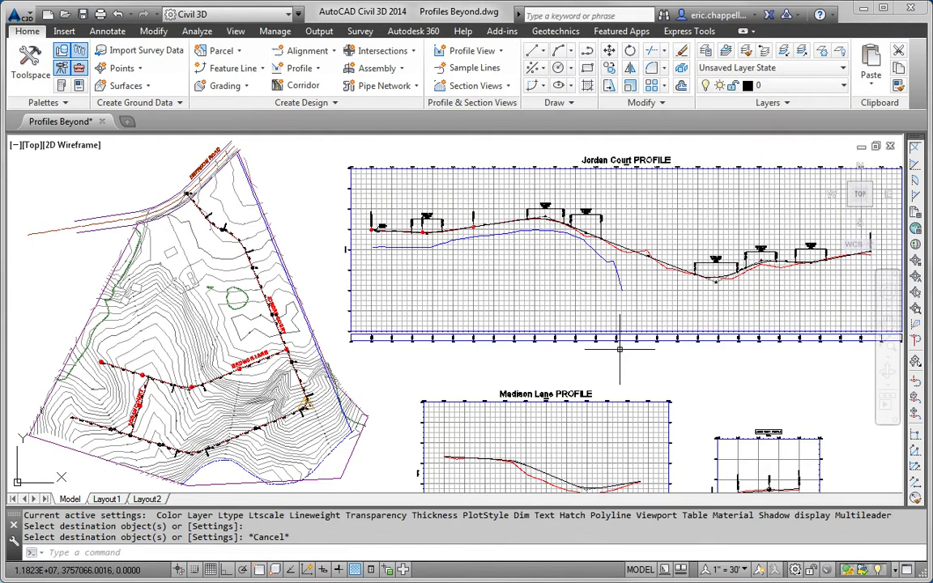
Match the Logan Court profile view to the Jordan Court profile view's properties
mouse_move(620, 349)
middle_down()
mouse_move(557, 336)
mouse_move(491, 264)
middle_up()
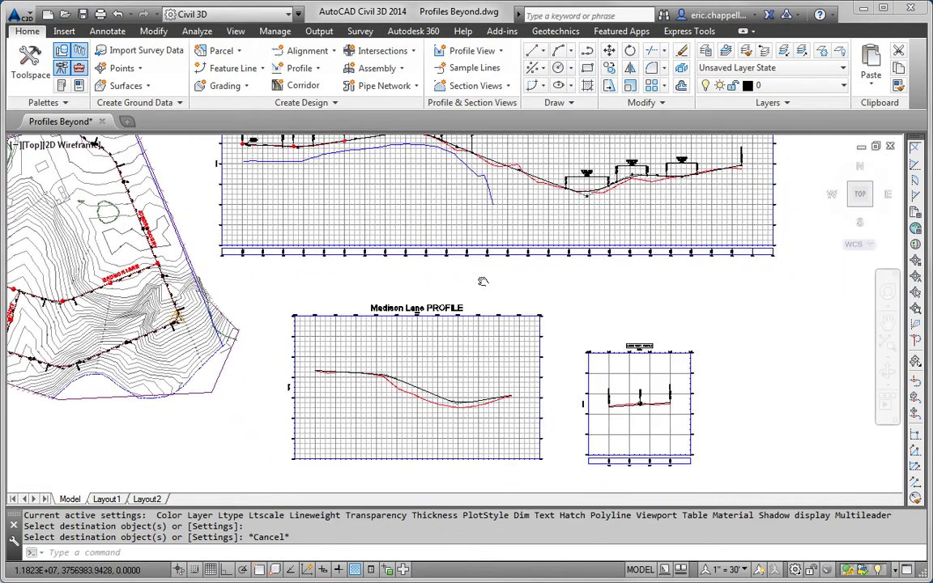
click(897, 85)
click(649, 204)
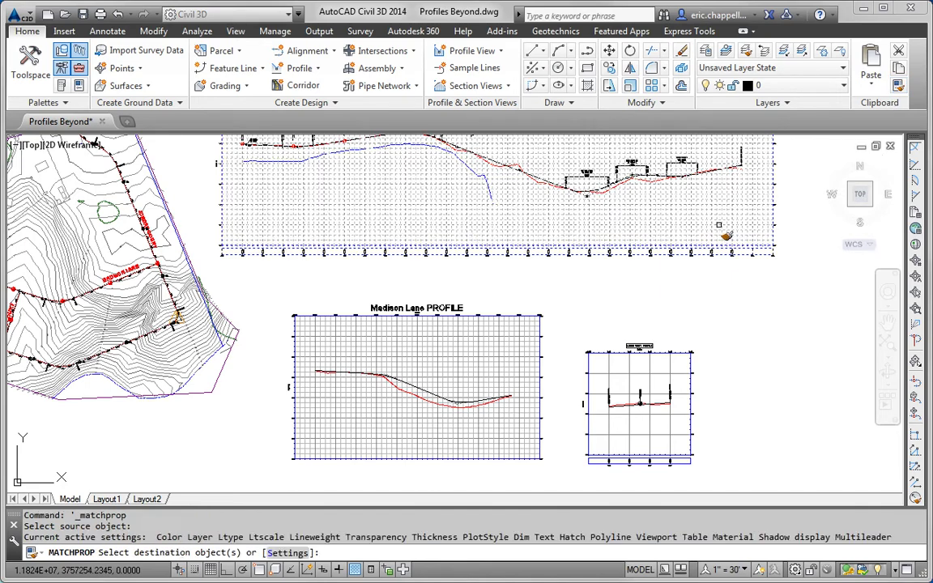
click(678, 375)
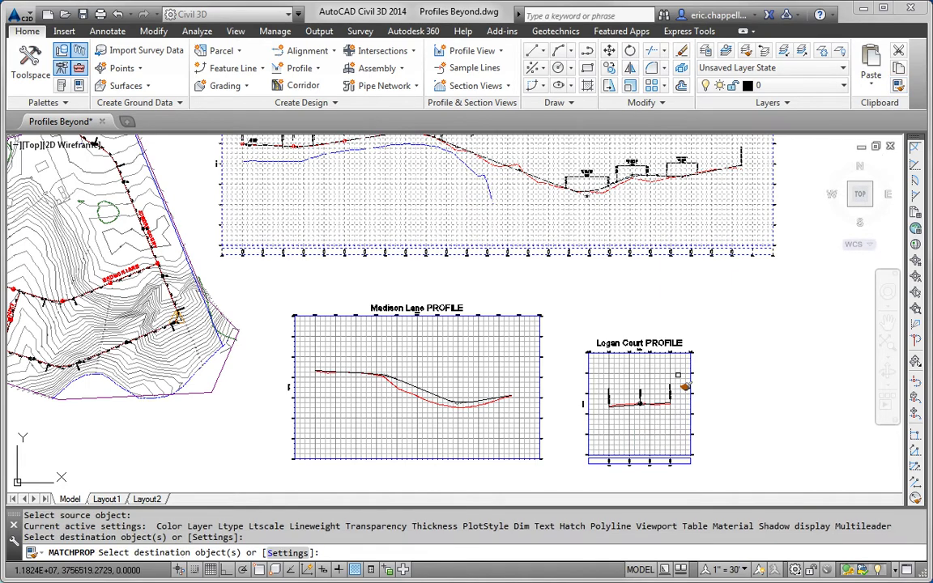
key(Escape)
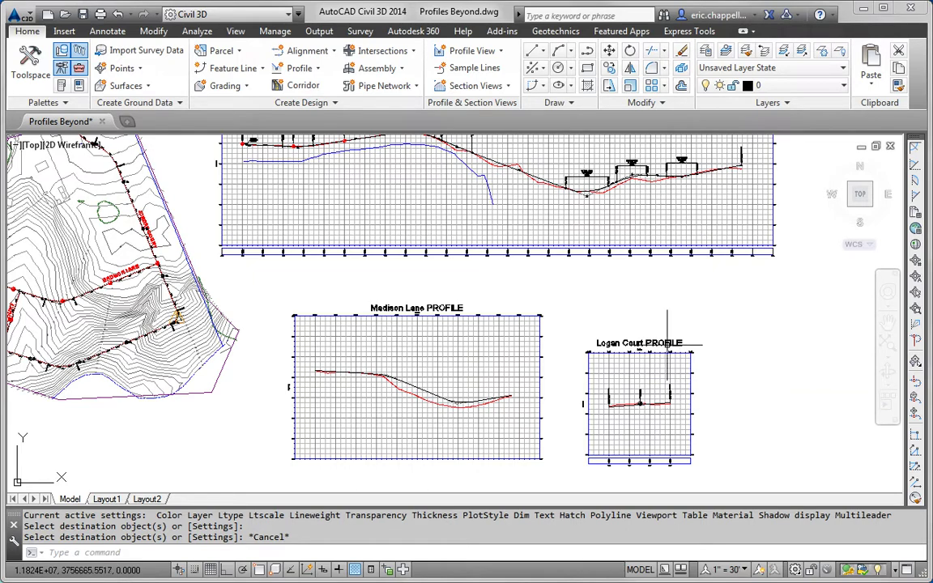
Open the Logan Court profile view's Bands settings, browse the saved band sets and cancel importing
middle_drag(652, 372, 648, 336)
click(639, 320)
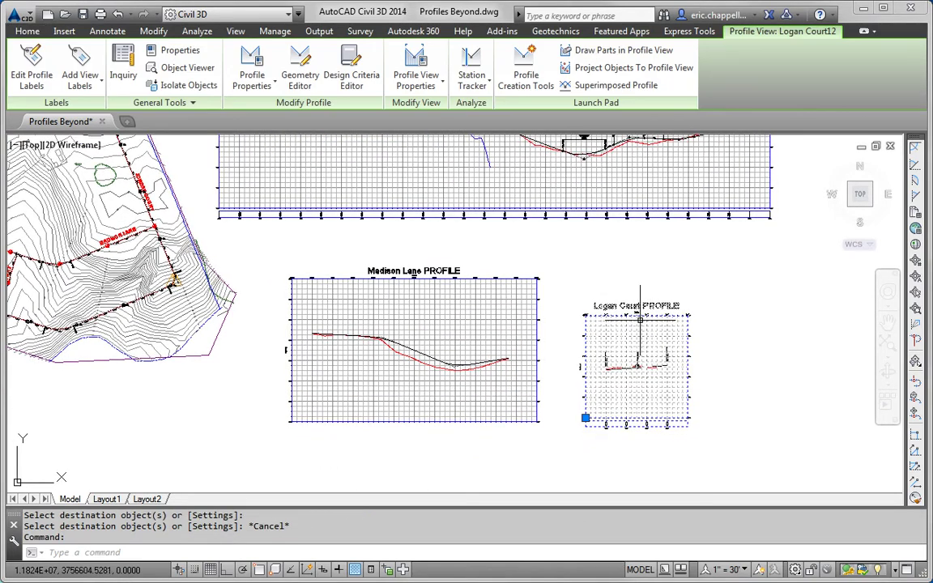
right_click(630, 260)
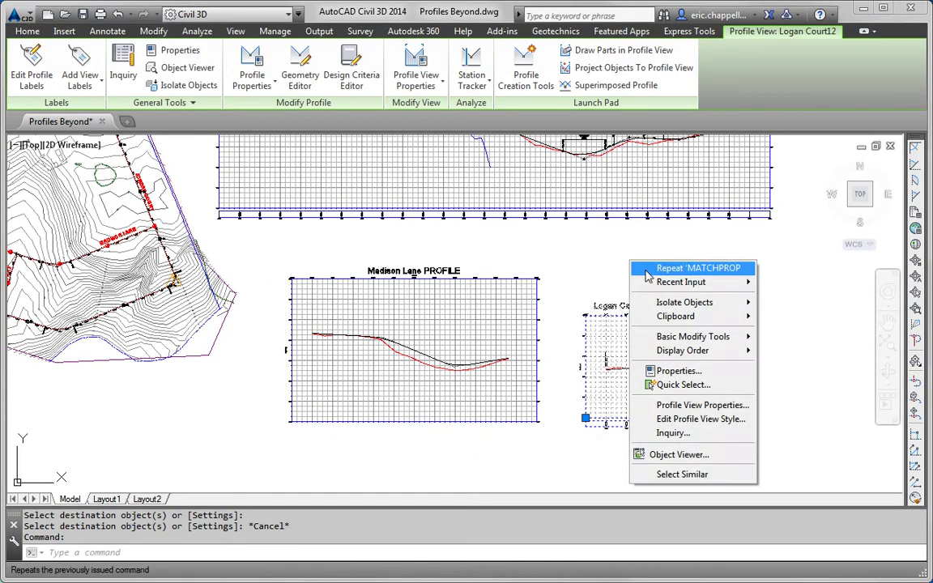
click(703, 405)
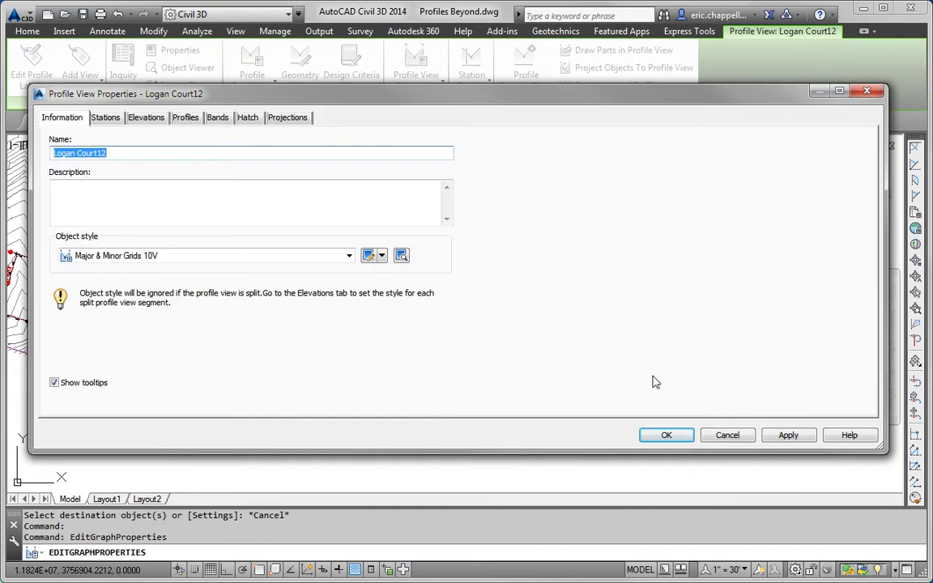
click(217, 119)
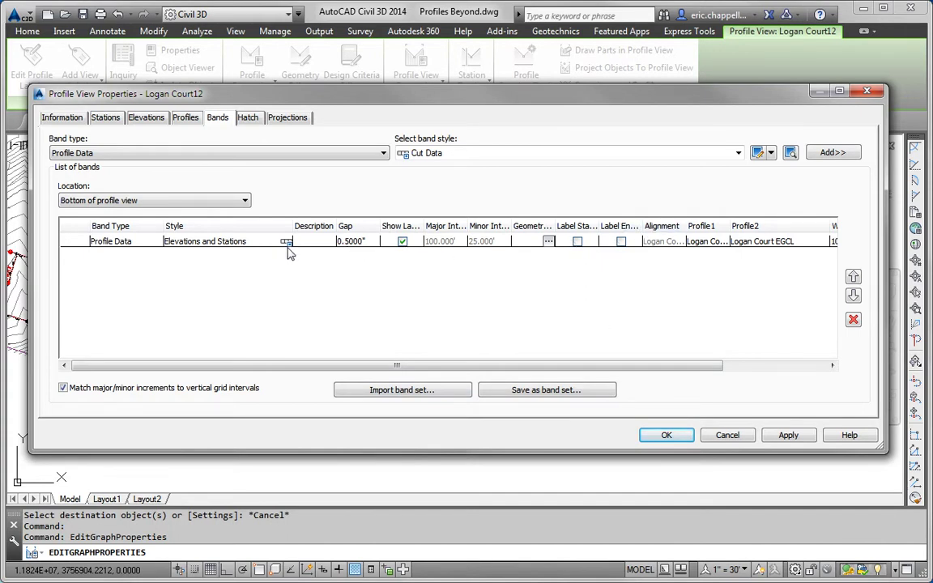
click(415, 389)
click(401, 140)
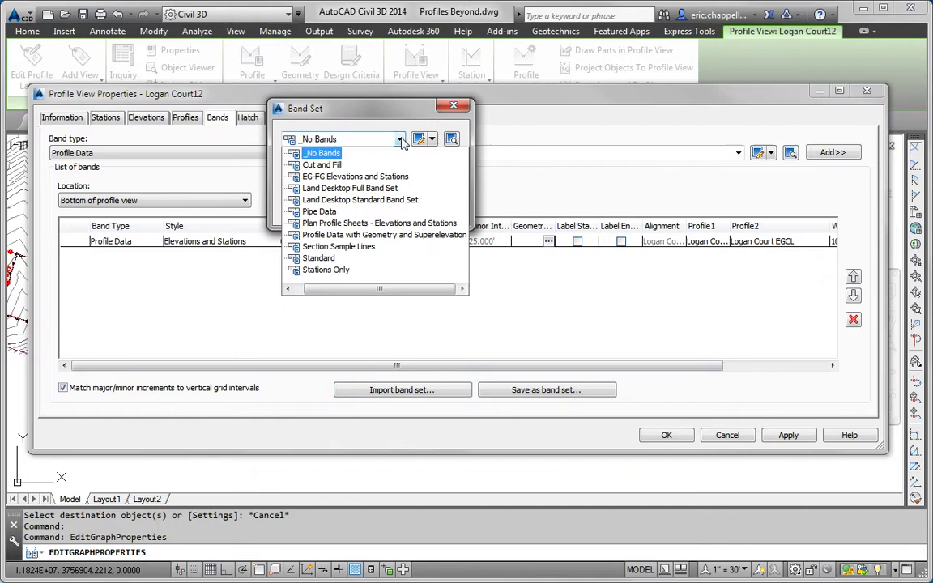
click(402, 142)
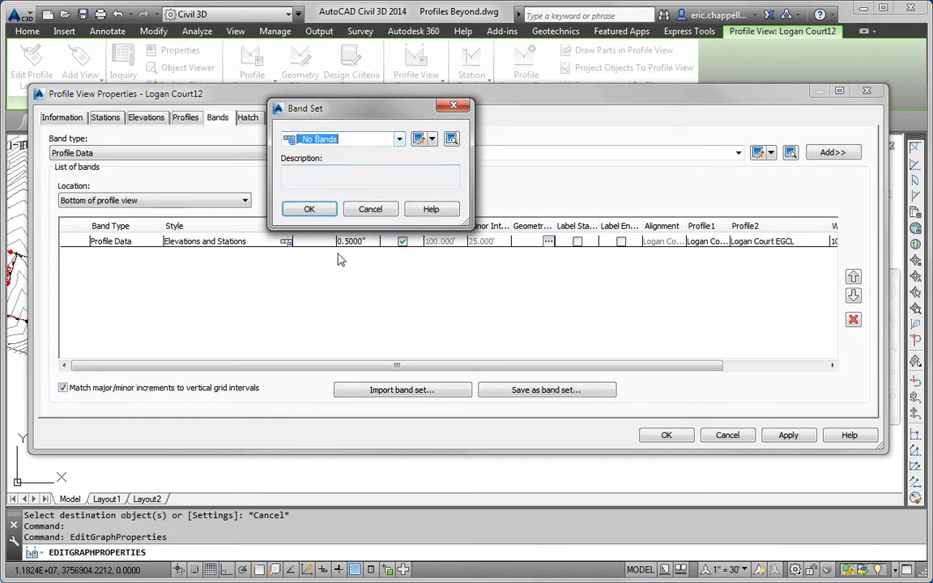
click(369, 208)
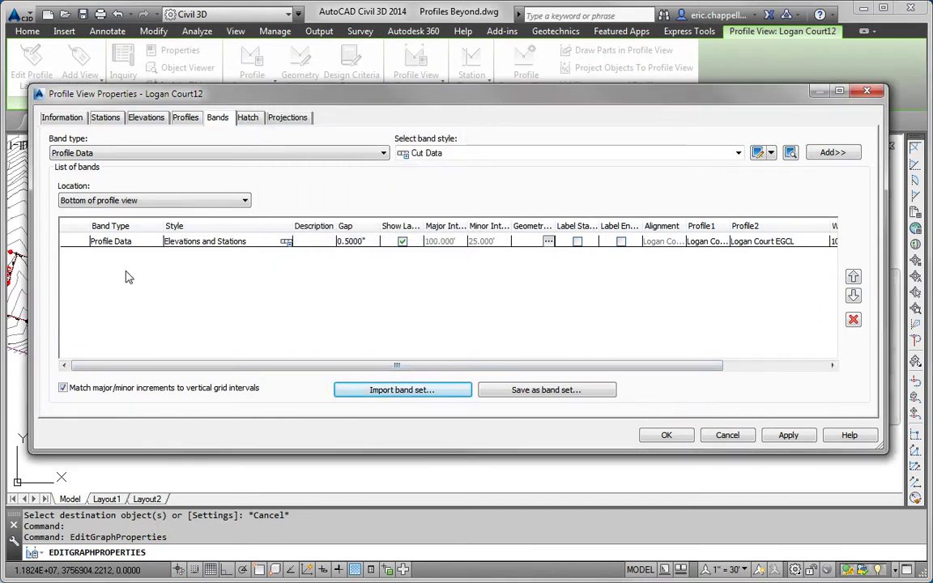
Save Logan Court's current bands as the band set 'My Band Set' and close properties
click(522, 391)
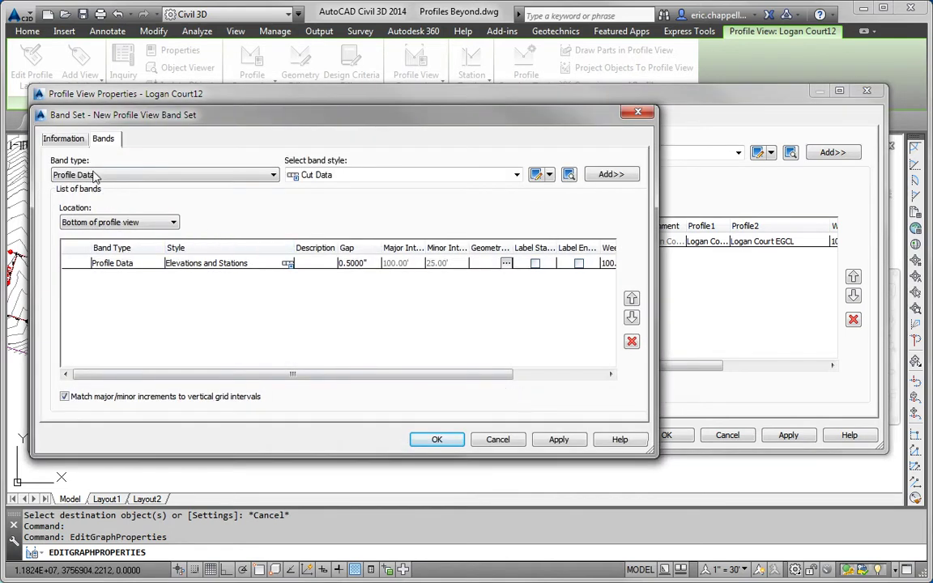
click(65, 140)
drag(202, 173, 53, 173)
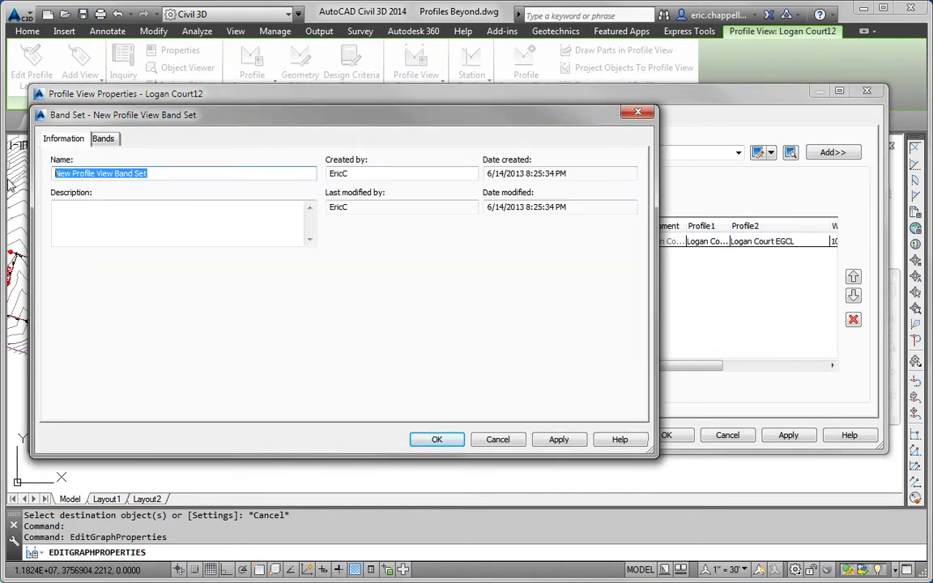
text(My)
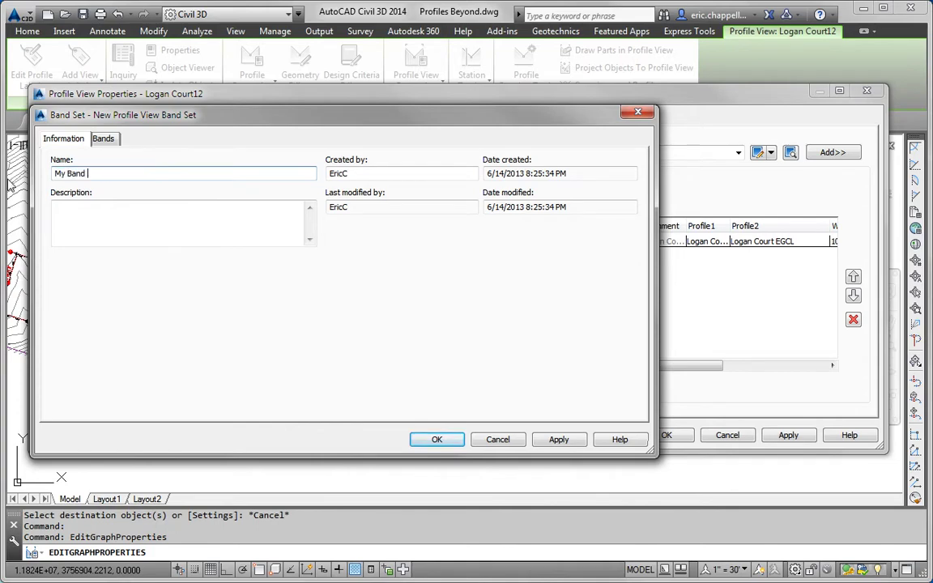
click(437, 439)
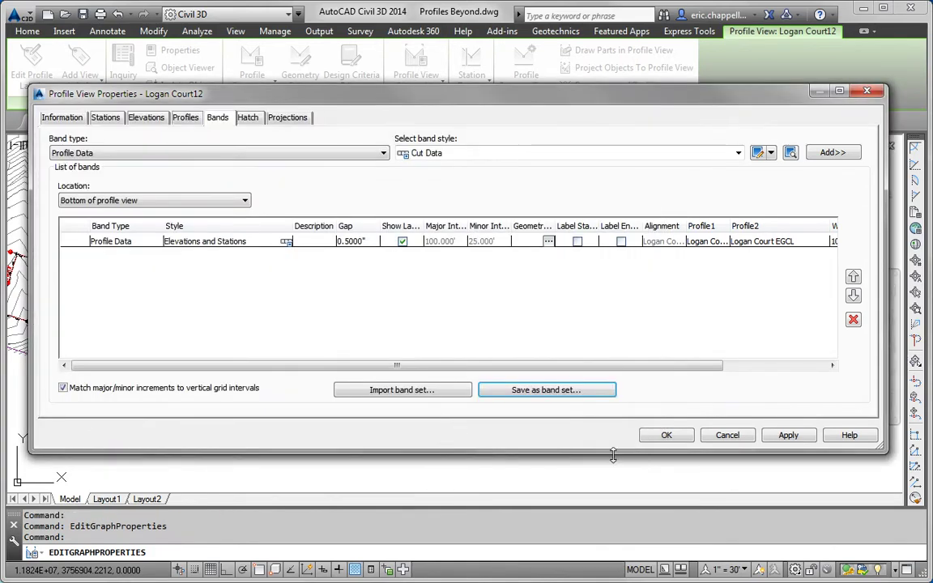
click(666, 436)
Import My Band Set into the Madison Lane profile view's bands
click(429, 273)
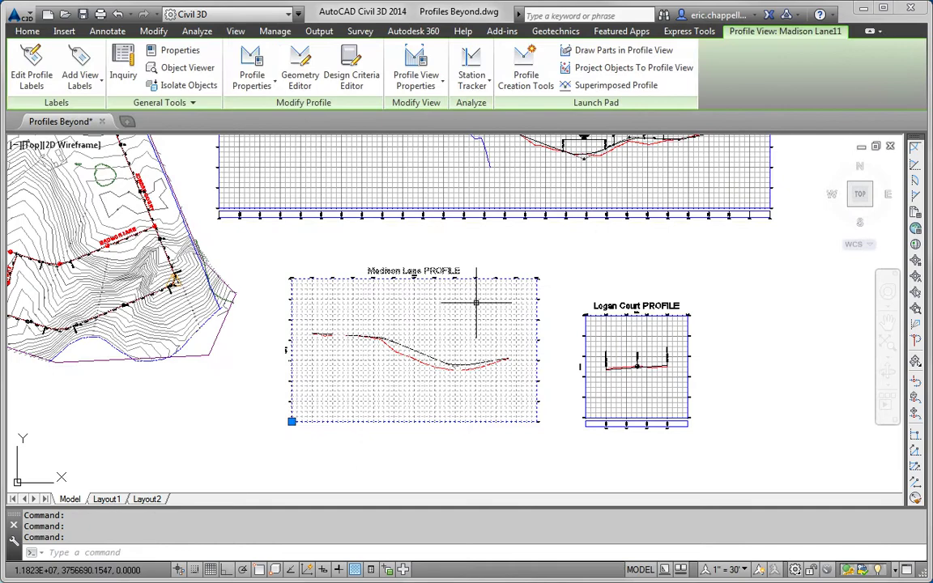
click(414, 79)
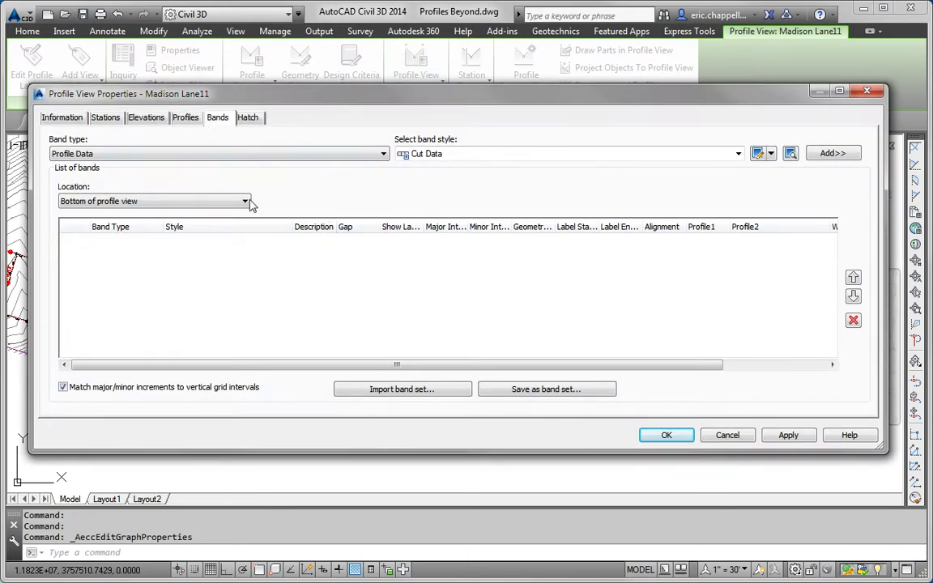
click(433, 389)
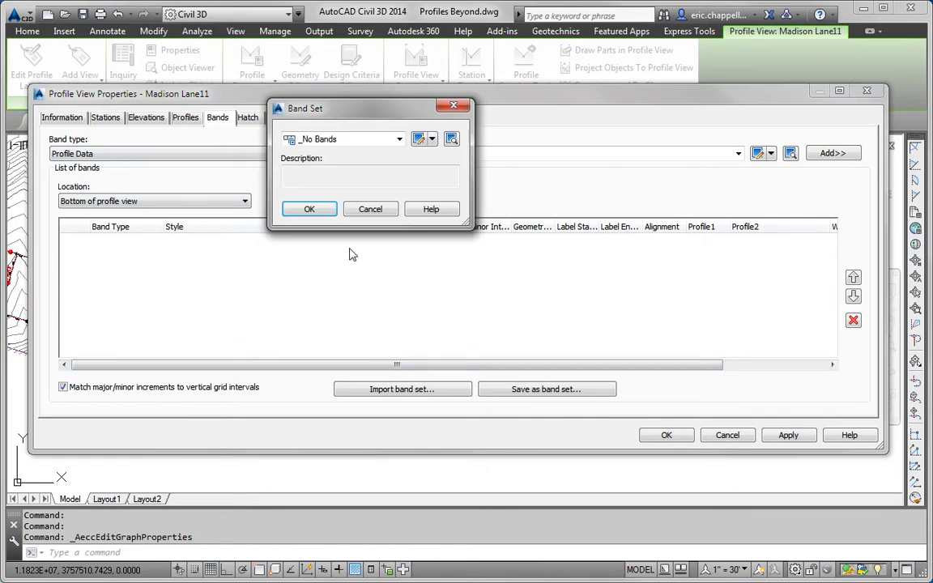
click(342, 140)
click(312, 210)
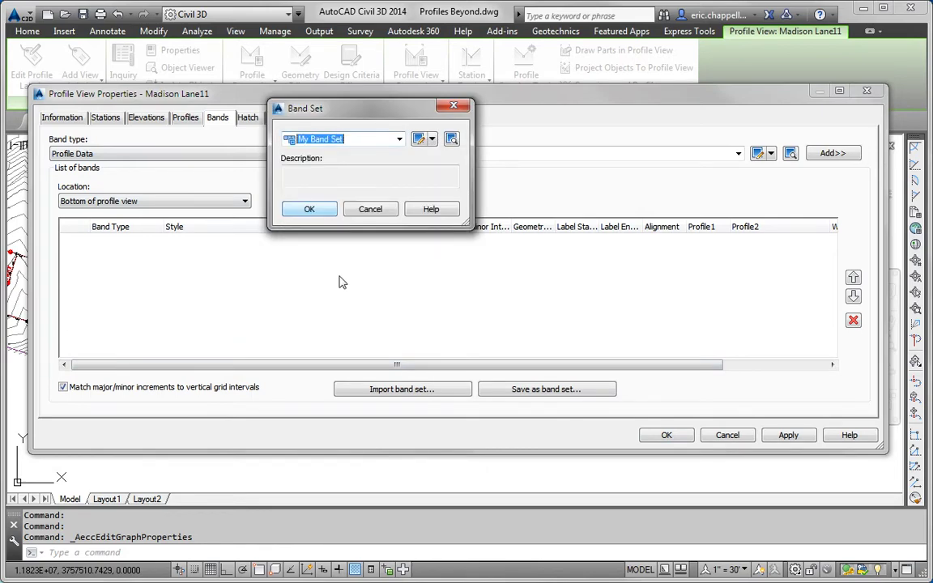
click(310, 209)
click(666, 435)
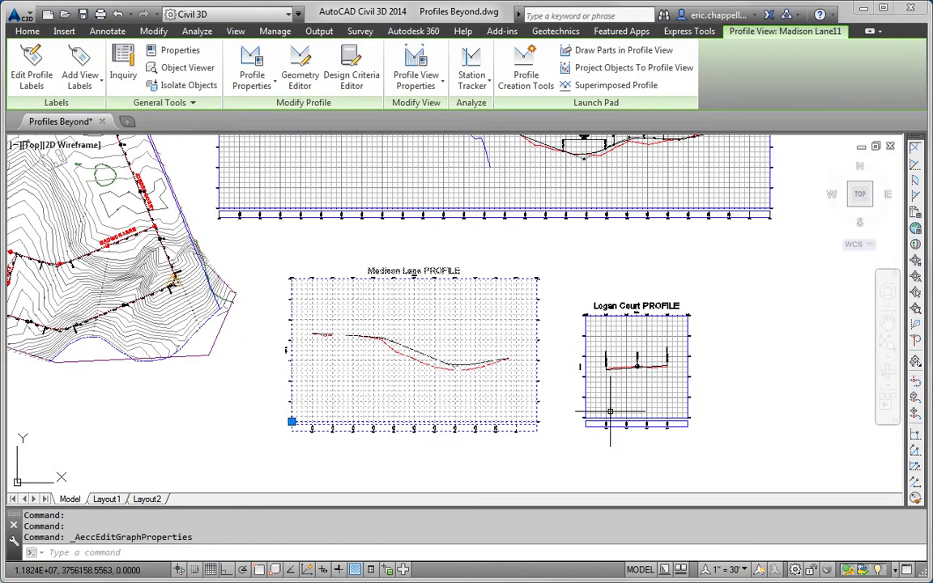
key(Escape)
key(Escape)
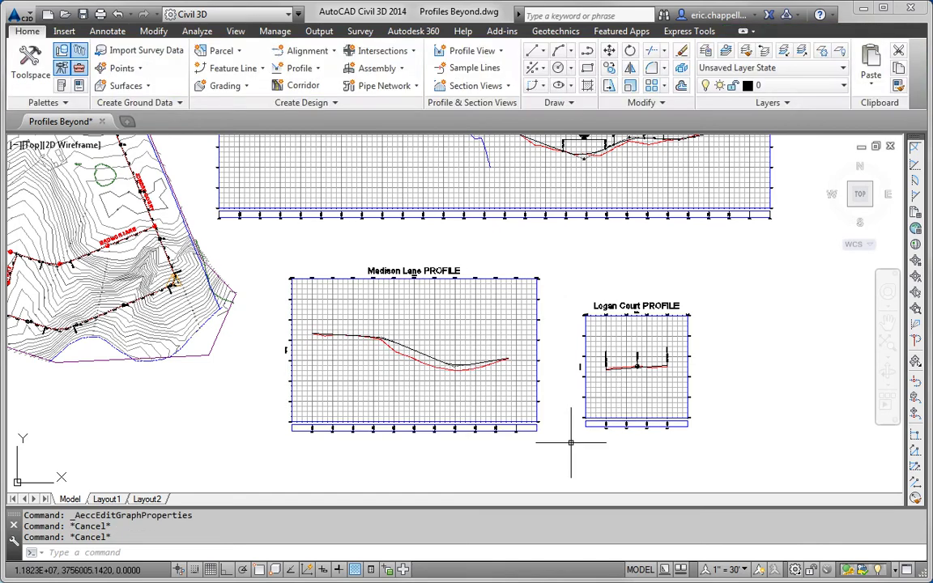
Zoom onto the Madison Lane band to see the paired elevations at station 6+00
middle_drag(566, 386, 558, 333)
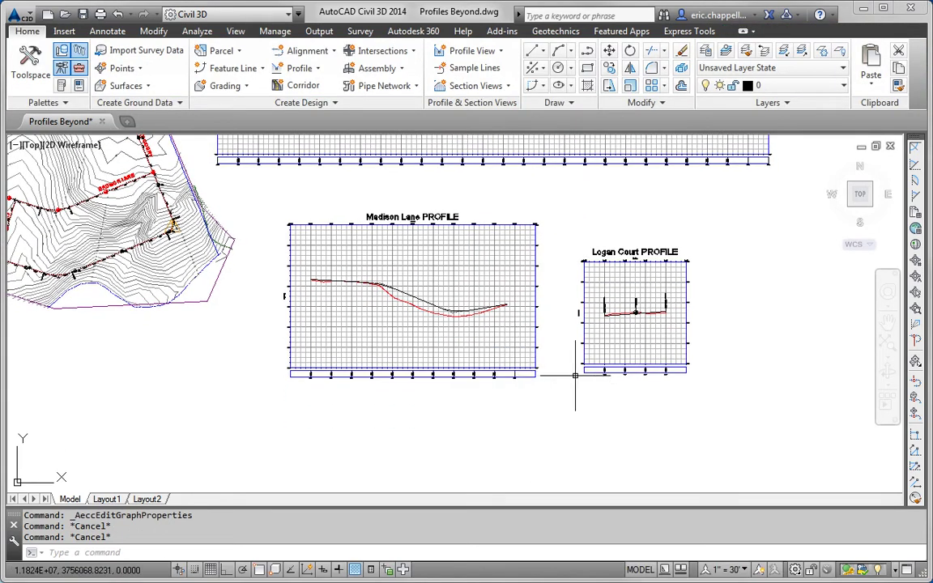
scroll(416, 379, up, 5)
scroll(415, 378, down, 5)
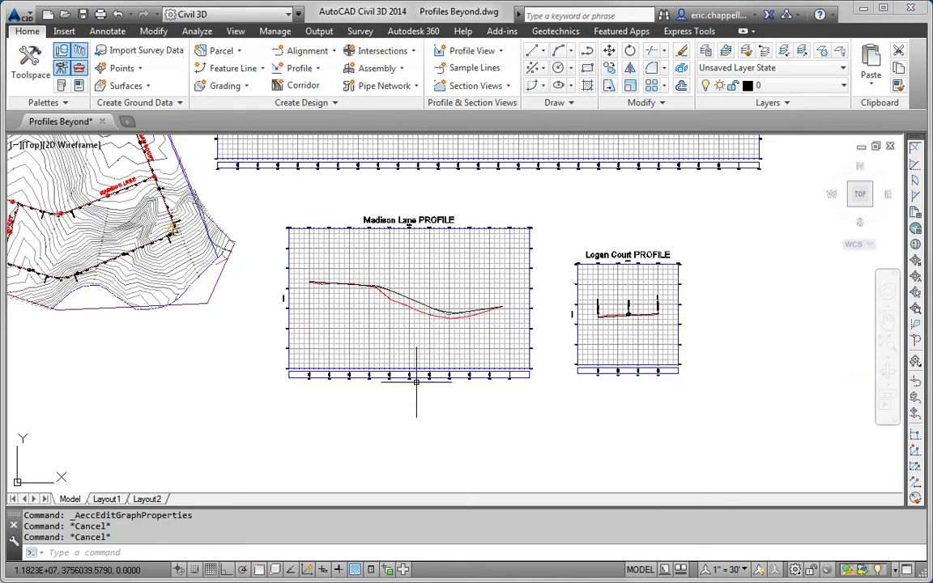
scroll(347, 389, up, 3)
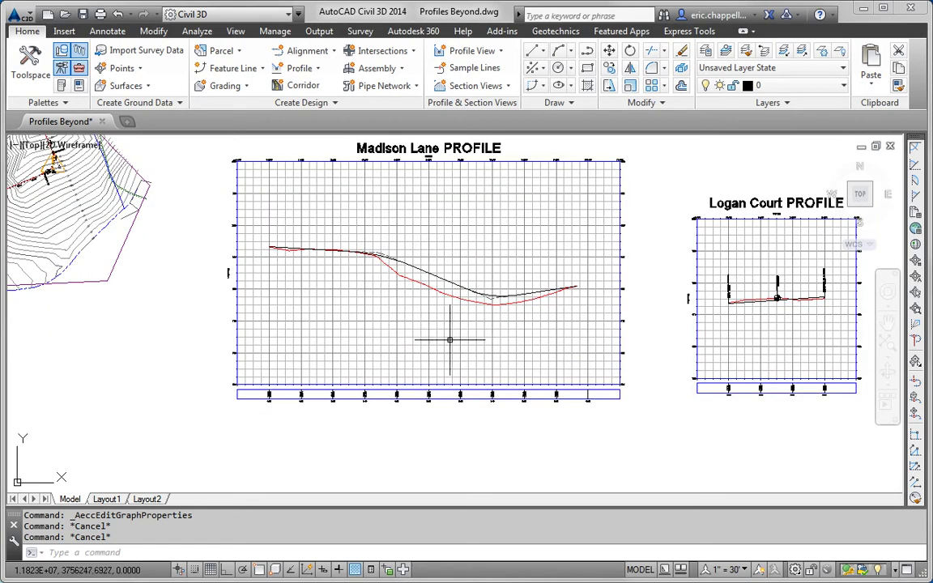
scroll(444, 397, up, 4)
scroll(466, 324, up, 5)
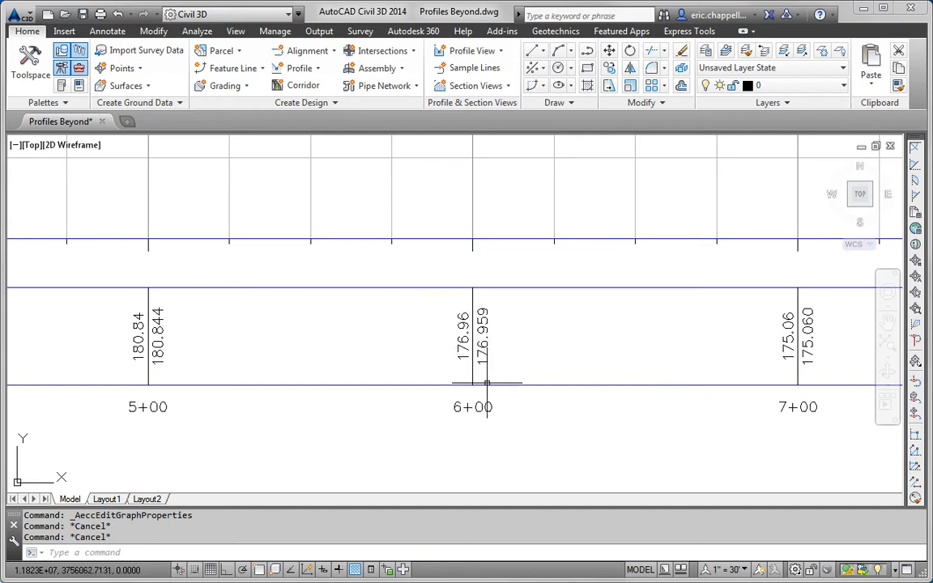
In the Madison Lane profile view's bands, change Profile2 from Madison Lane EGCL to Madison Lane FGCL
scroll(489, 377, down, 5)
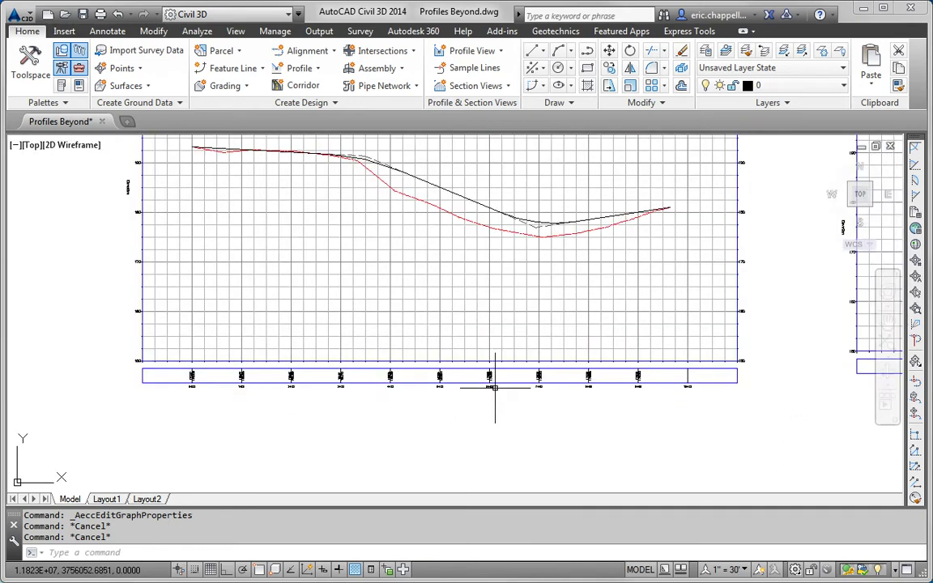
click(489, 344)
right_click(489, 345)
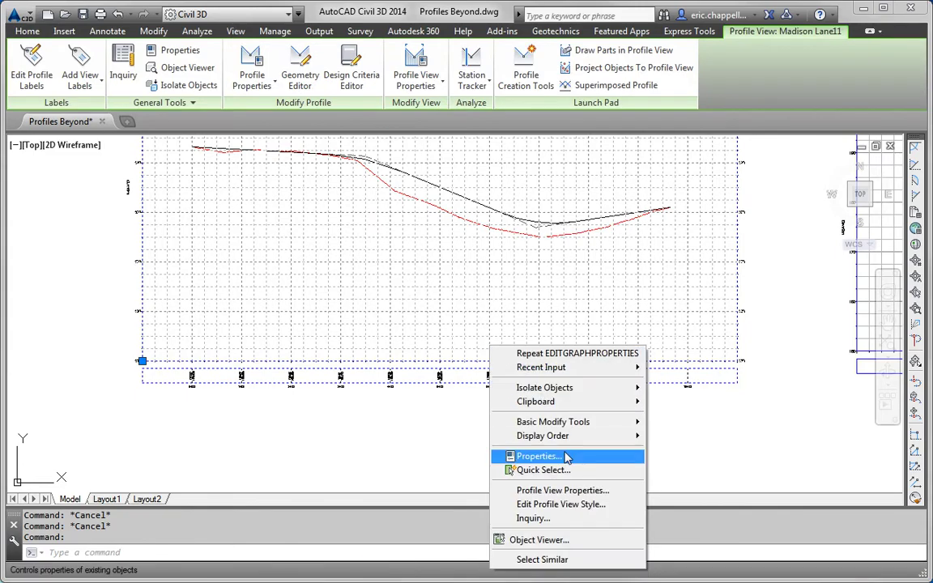
click(579, 491)
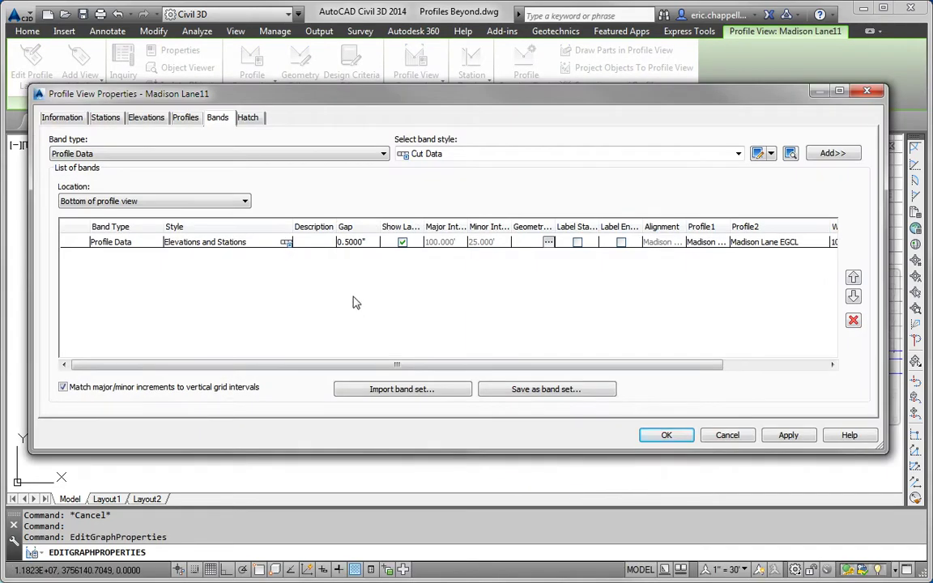
drag(466, 365, 589, 366)
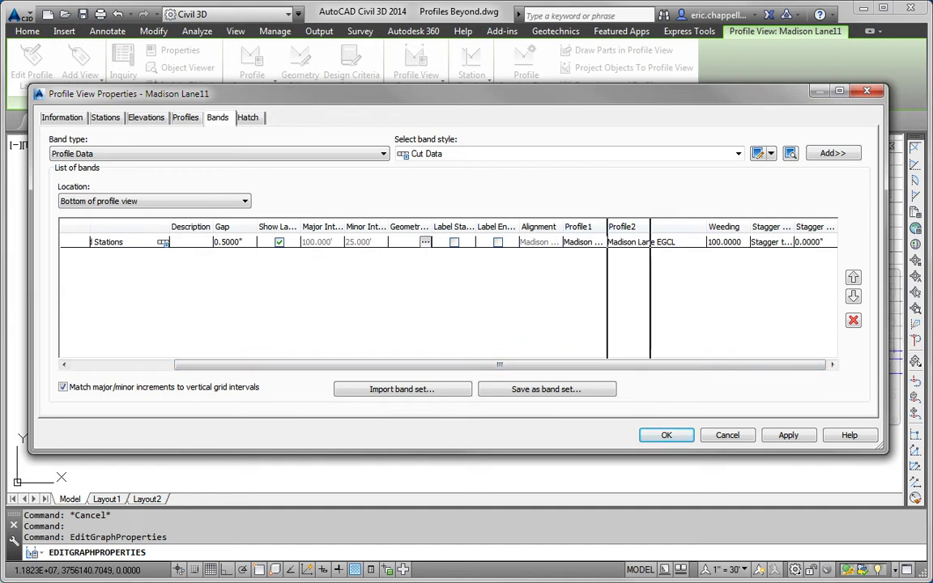
double_click(606, 227)
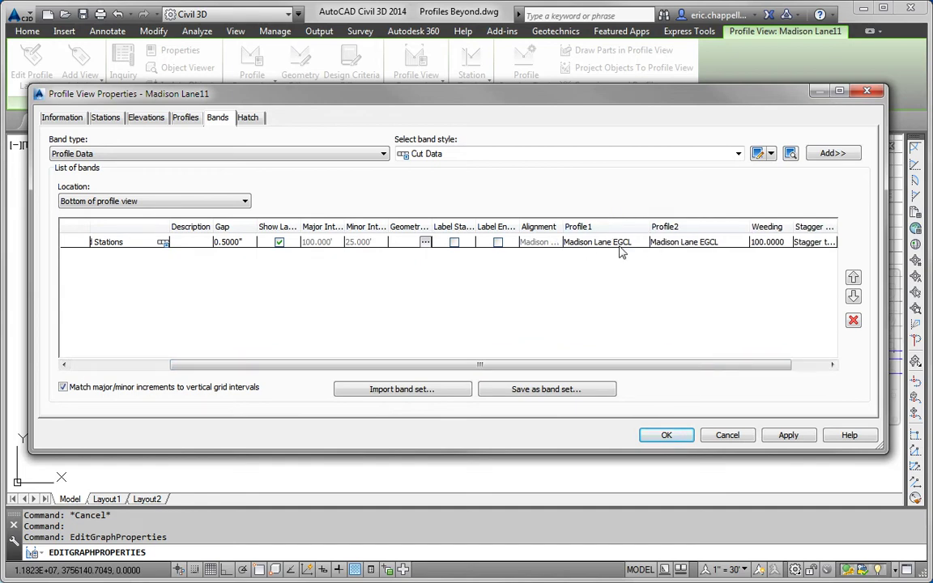
click(681, 243)
click(683, 243)
click(681, 265)
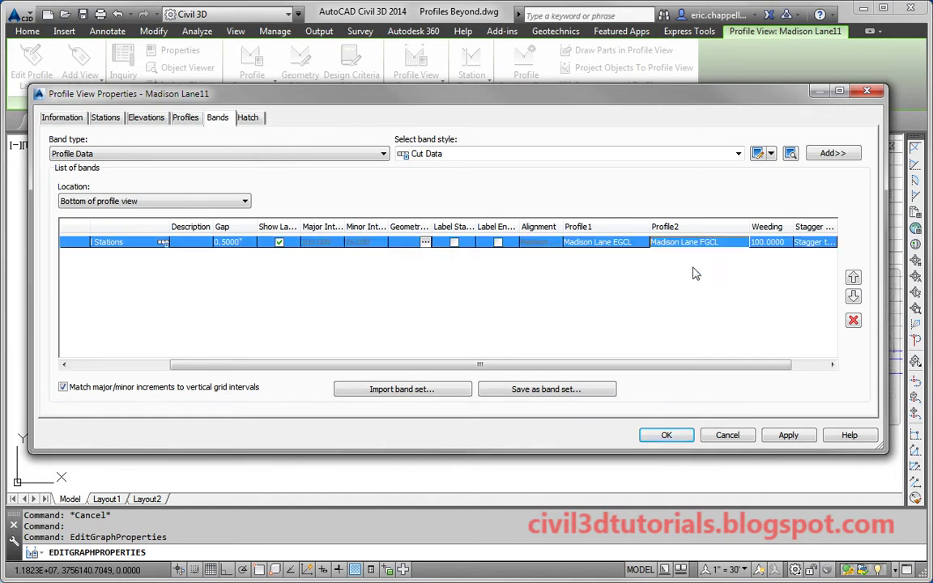
click(674, 435)
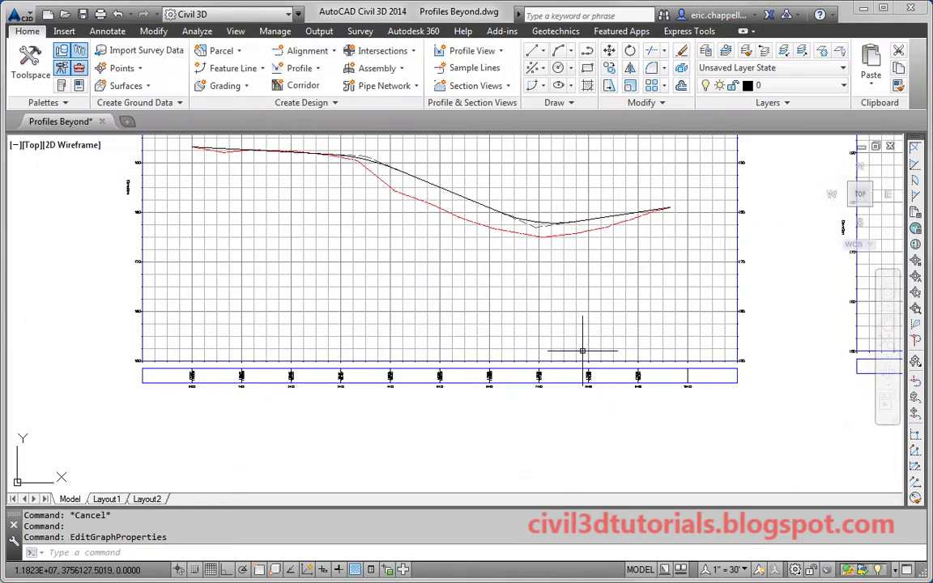
scroll(537, 393, up, 8)
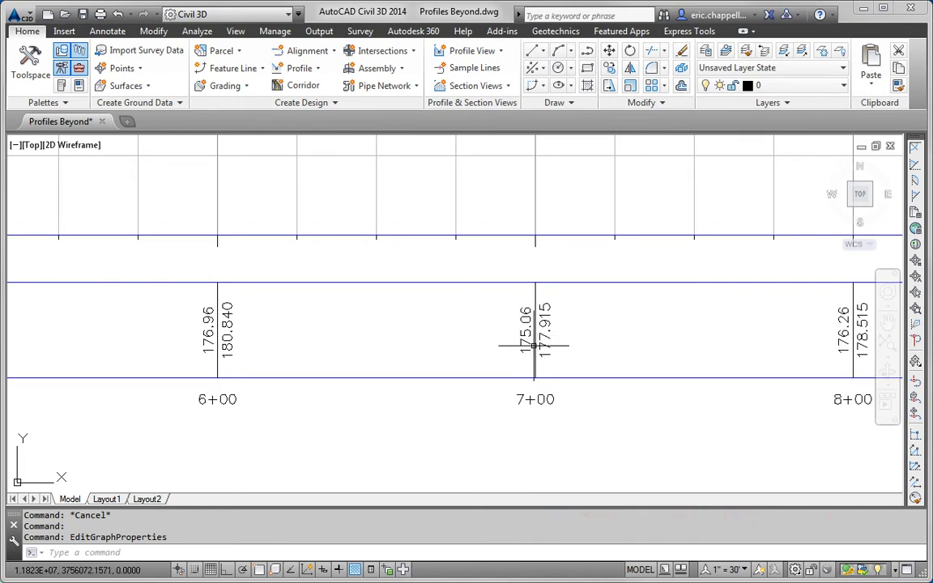
scroll(534, 346, down, 6)
mouse_move(537, 343)
middle_down()
mouse_move(533, 401)
mouse_move(533, 381)
middle_up()
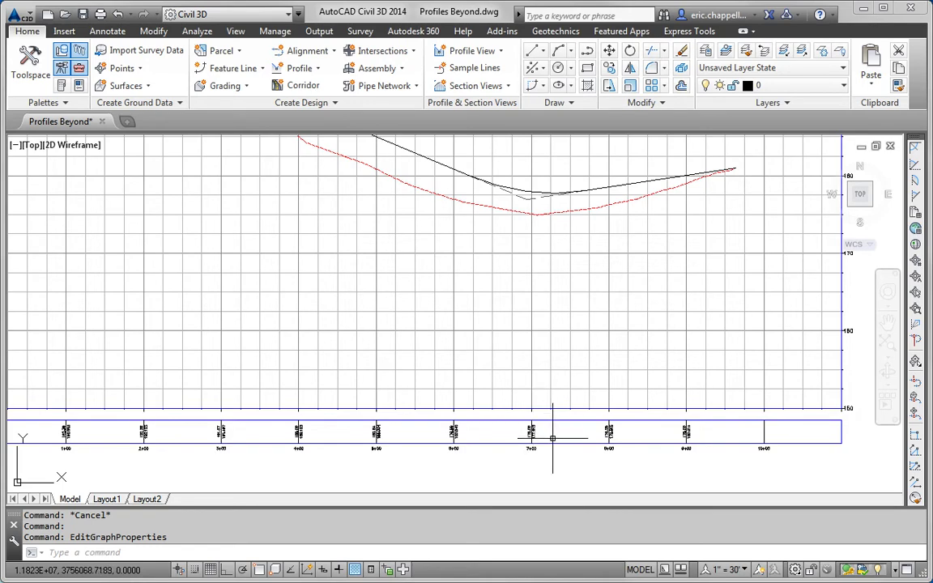
scroll(531, 300, down, 4)
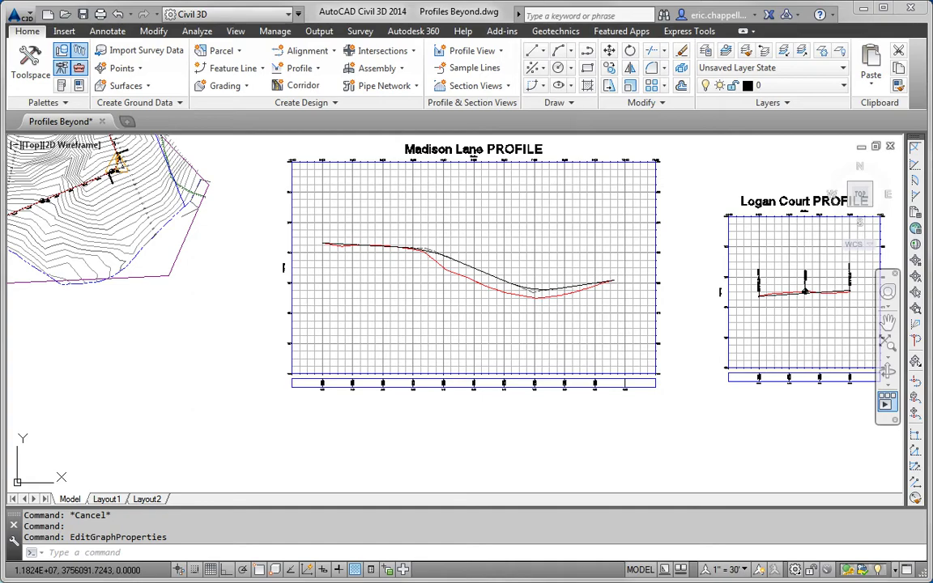
Zoom in on the Jordan Court crest, try picking a profile line, then cancel
scroll(592, 226, down, 5)
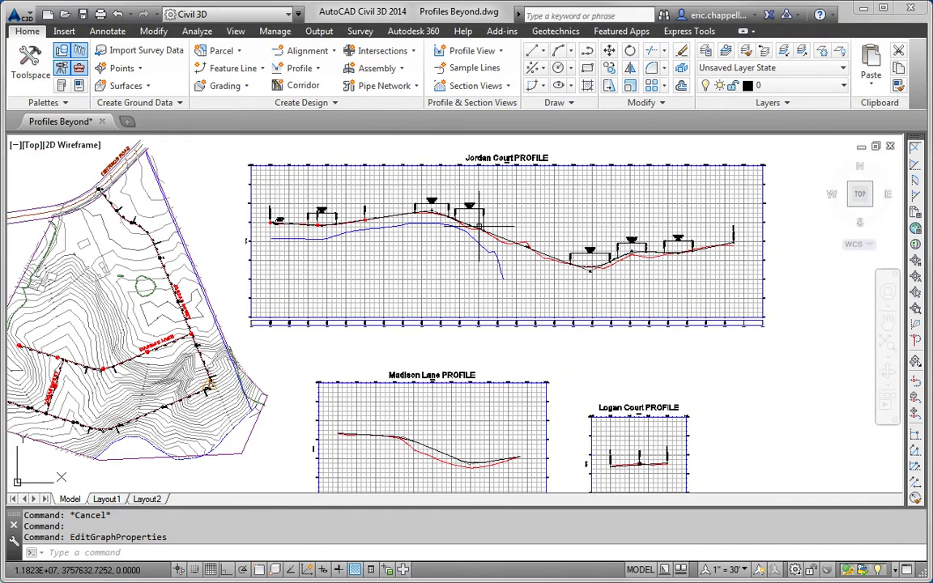
scroll(470, 219, up, 5)
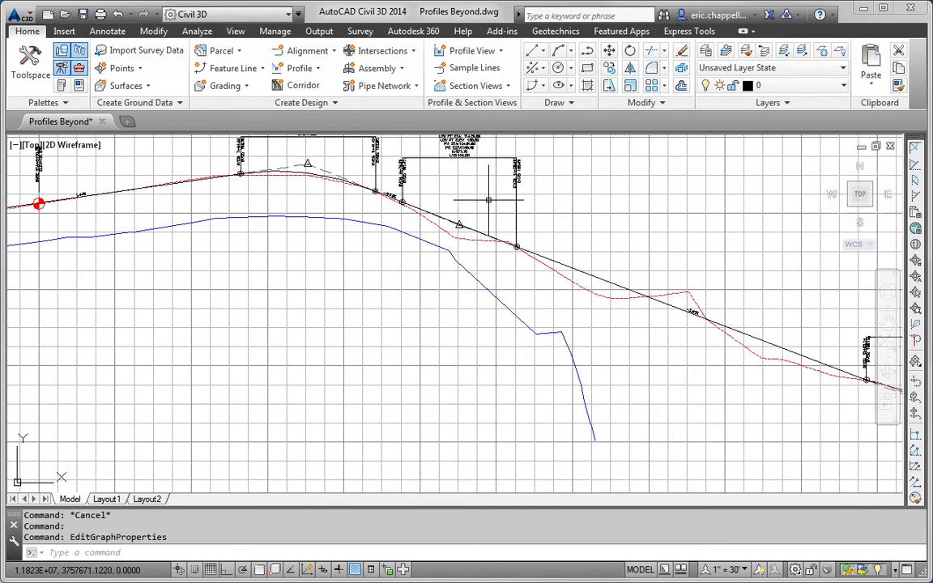
middle_drag(479, 208, 499, 323)
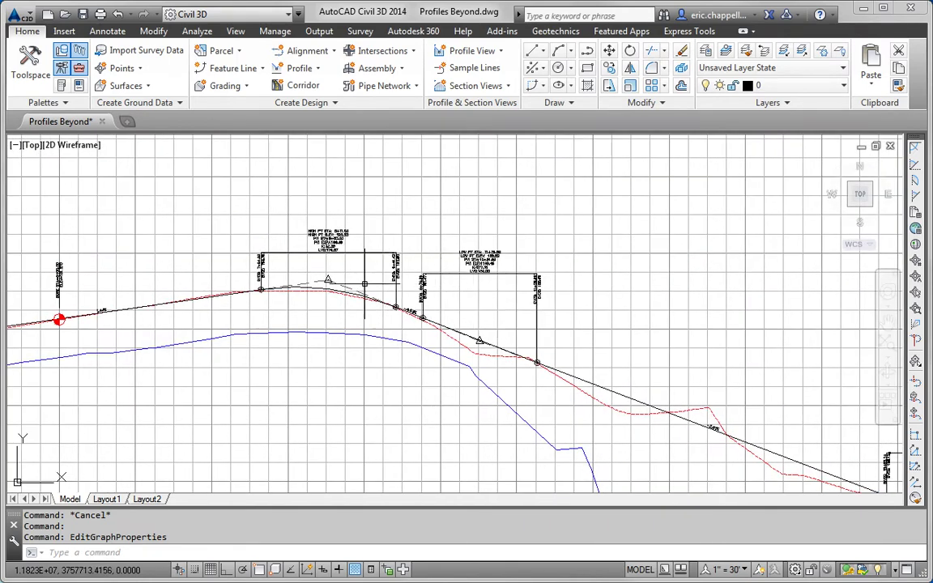
click(316, 290)
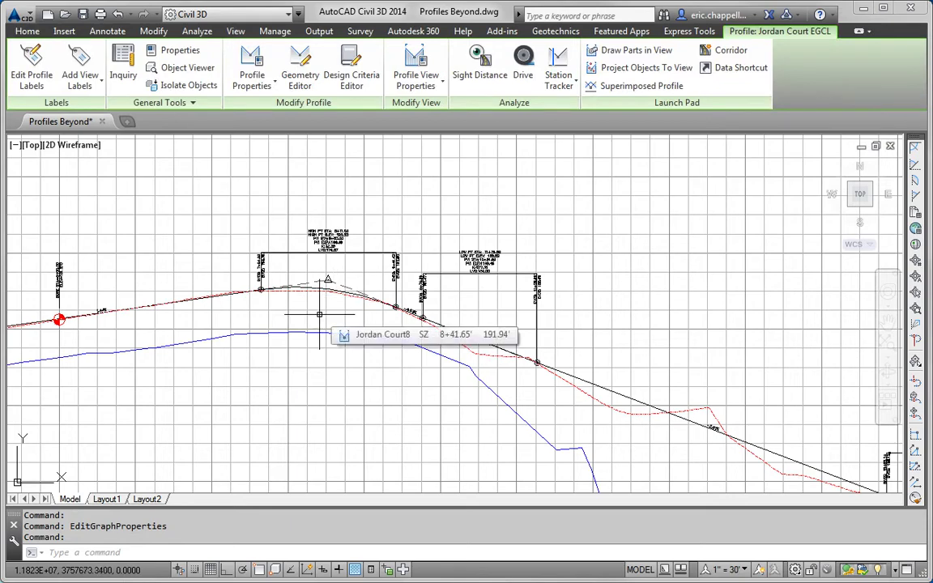
key(Escape)
key(Escape)
scroll(443, 369, down, 8)
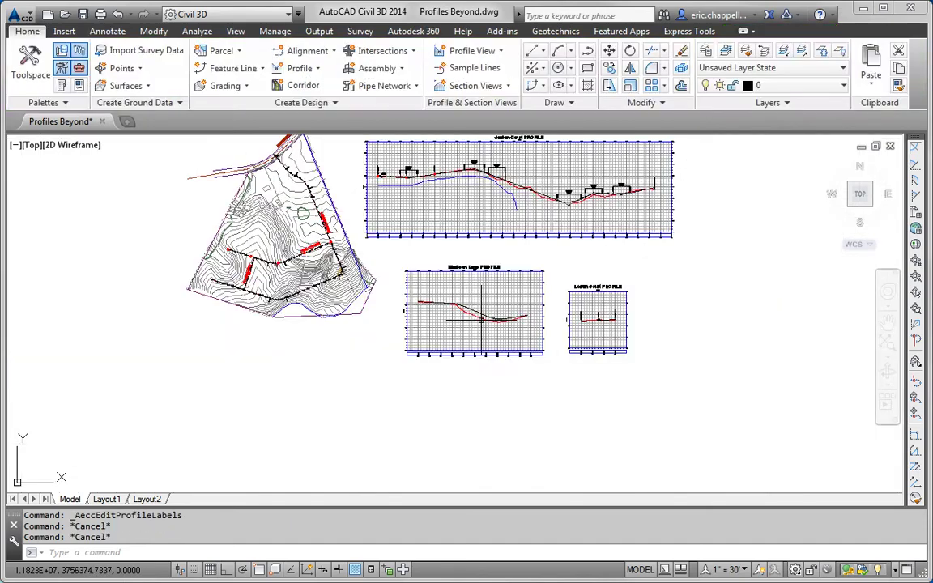
scroll(387, 277, up, 5)
scroll(383, 286, up, 3)
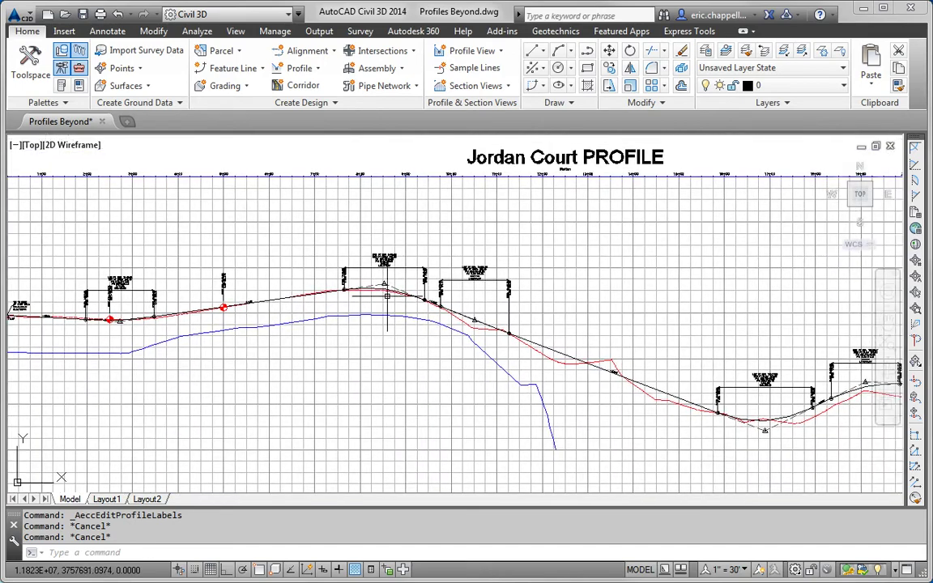
click(381, 289)
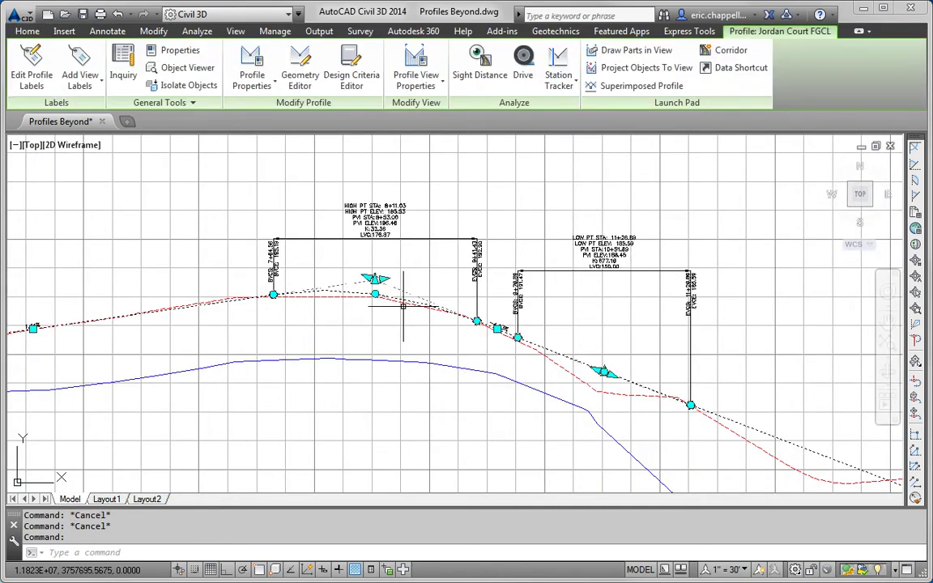
click(36, 67)
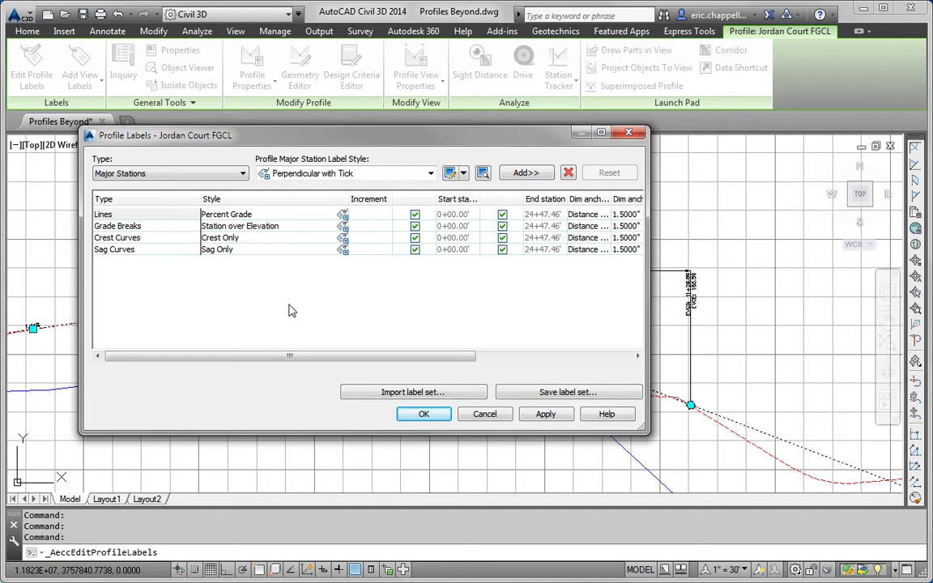
click(597, 395)
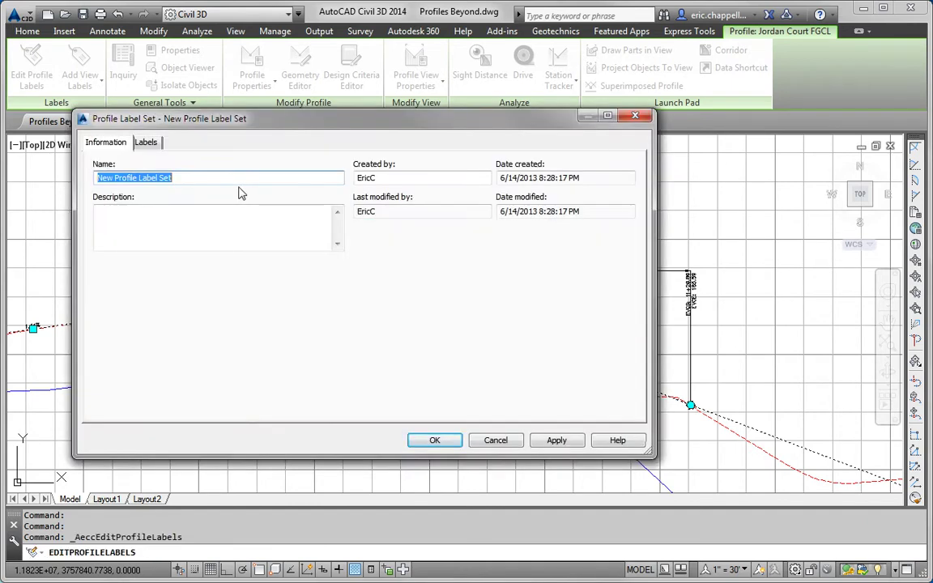
text(My La b)
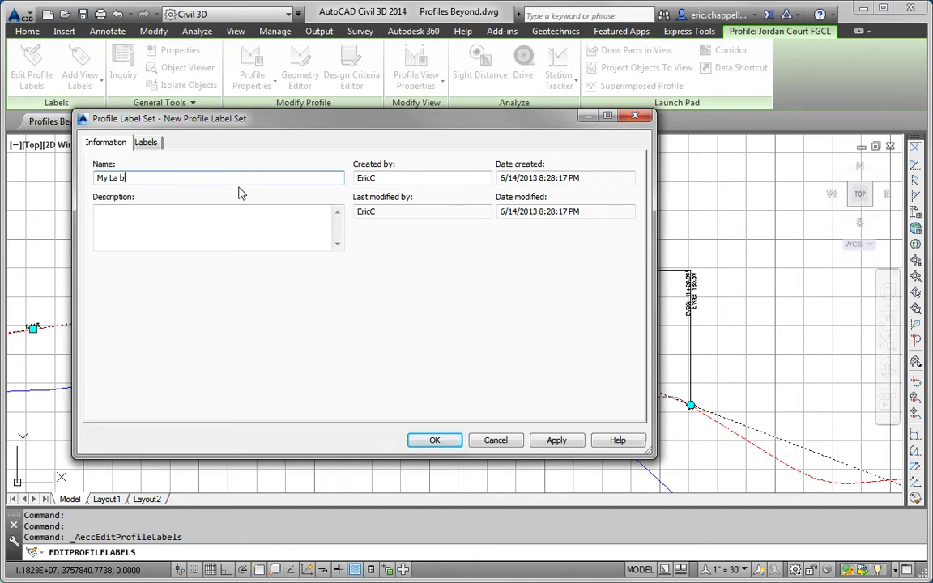
text(el SeSet)
click(433, 440)
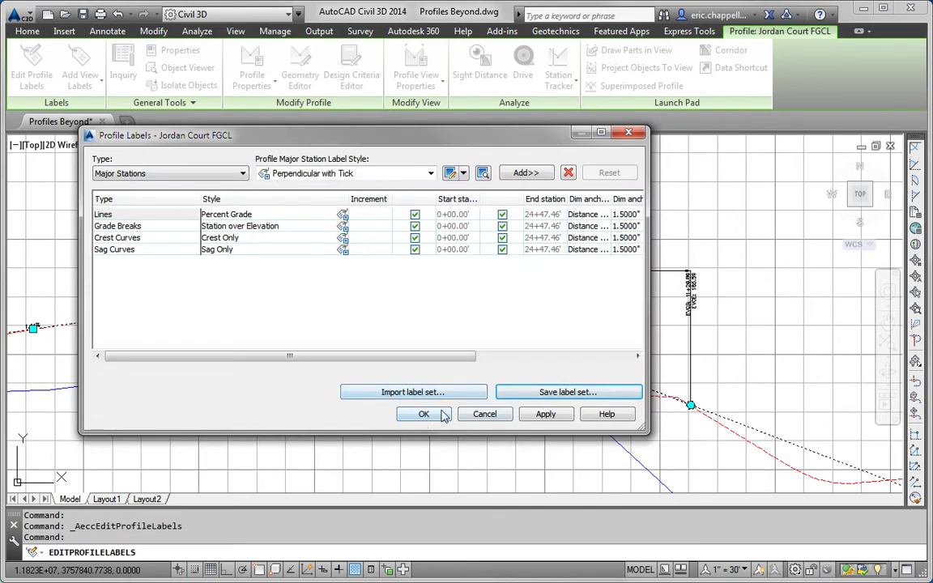
click(417, 414)
Import My Label Set into the Madison Lane FGCL profile's labels
key(Escape)
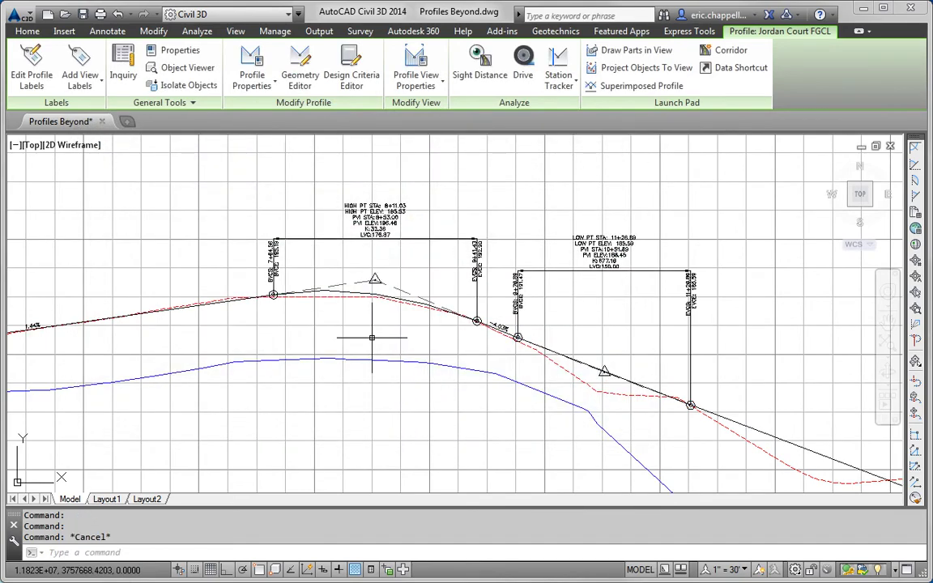
scroll(380, 340, down, 8)
middle_drag(380, 341, 364, 268)
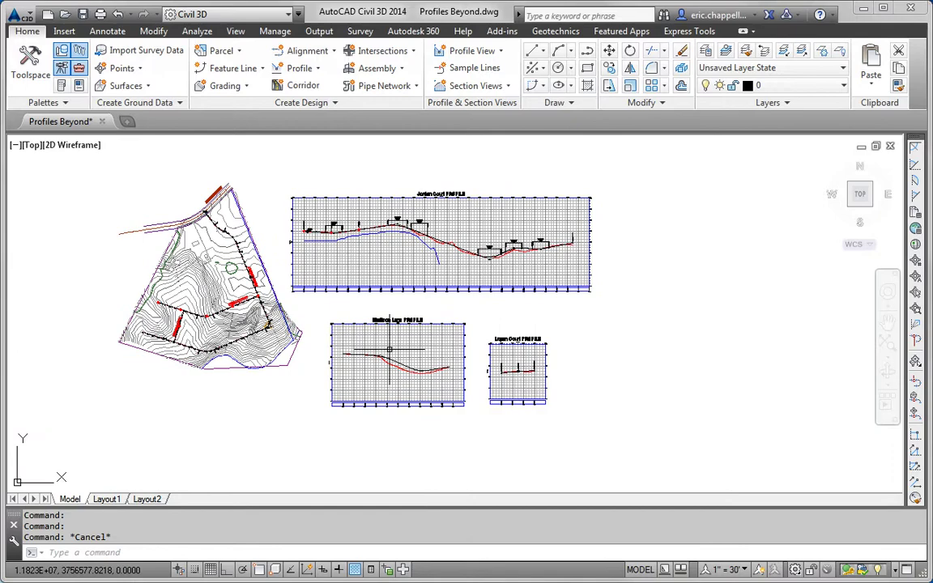
scroll(385, 359, up, 6)
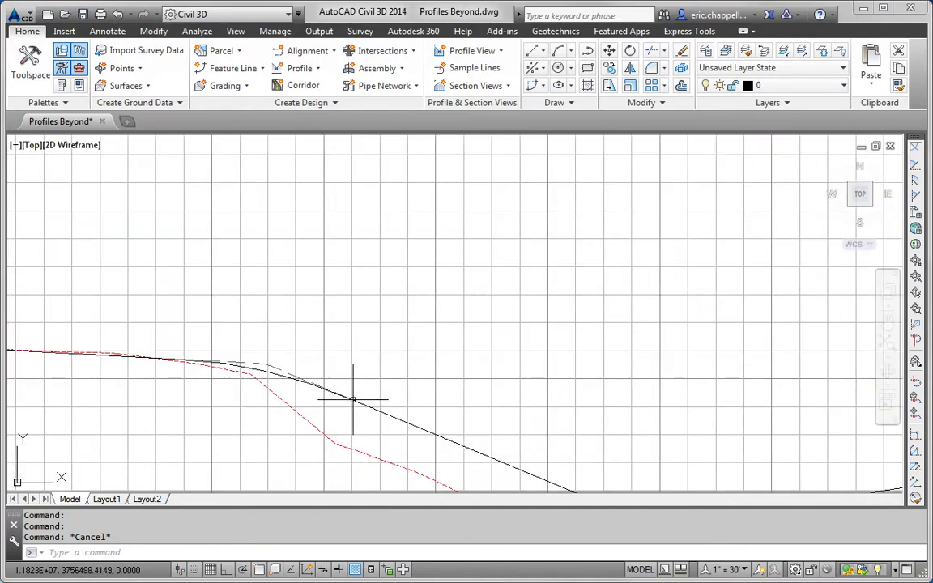
click(350, 400)
click(32, 69)
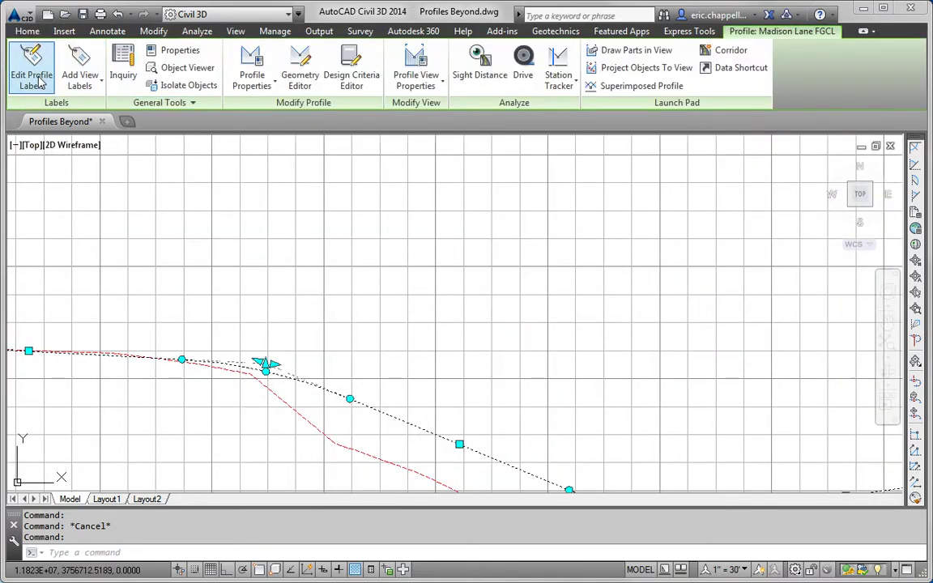
click(467, 393)
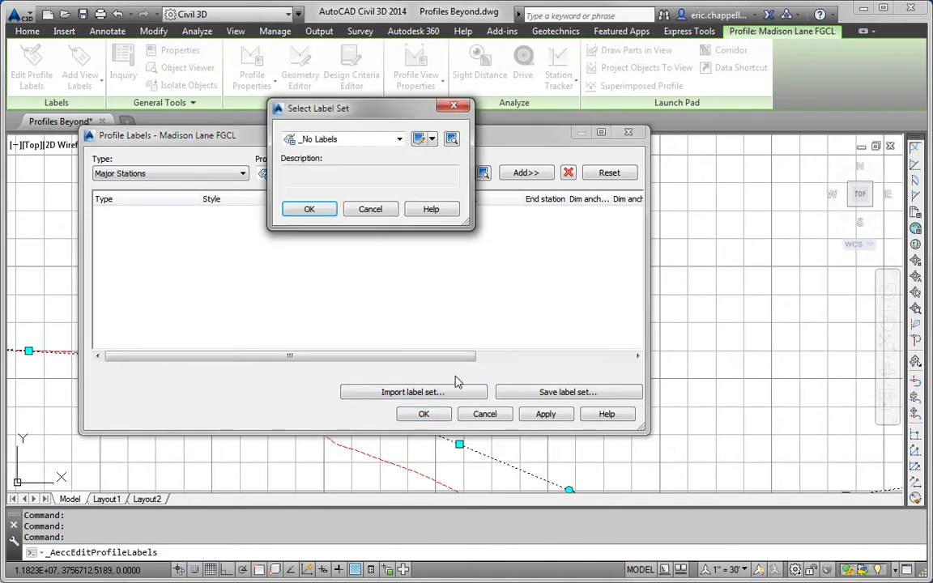
click(340, 141)
click(322, 186)
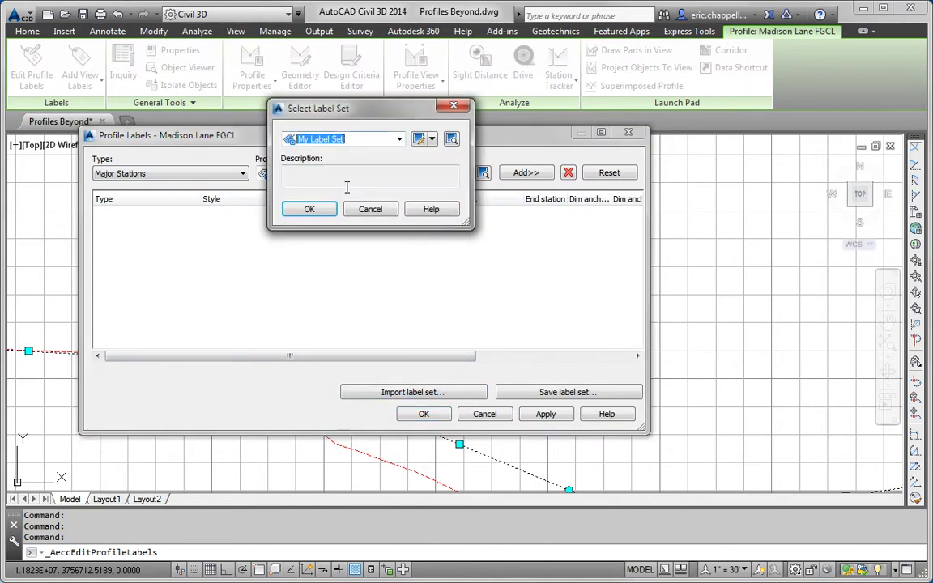
click(327, 211)
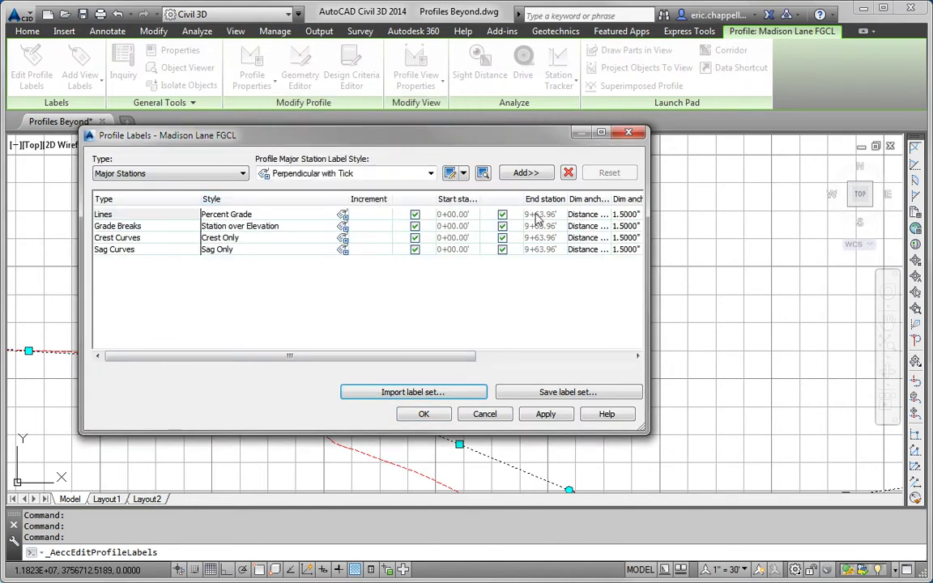
click(424, 414)
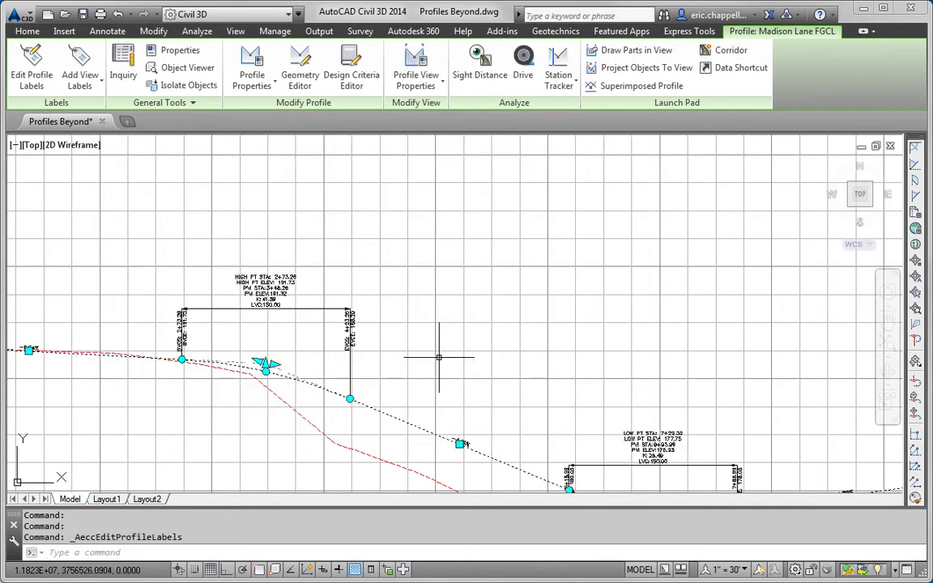
key(Escape)
scroll(437, 313, down, 8)
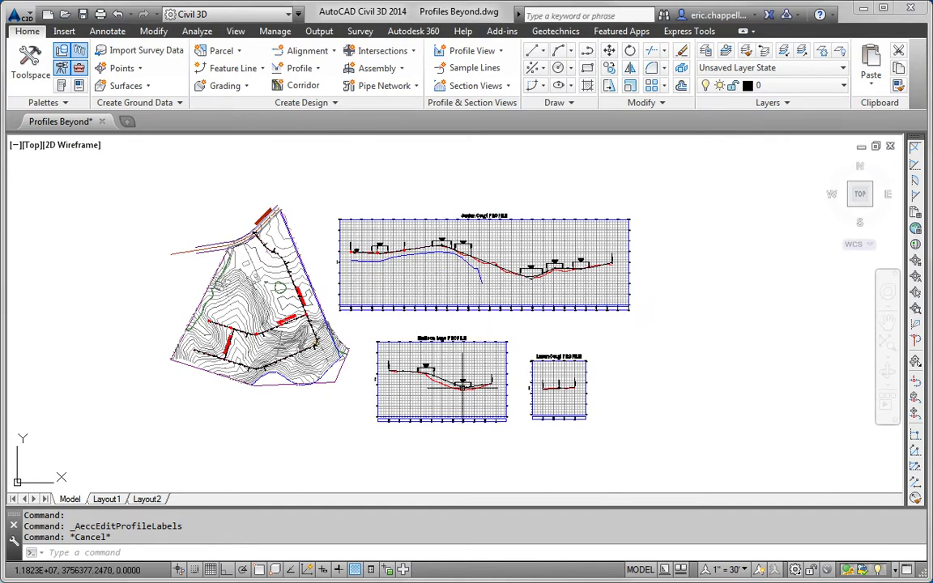
Zoom into the Madison Lane profile view and select its grid
mouse_move(504, 397)
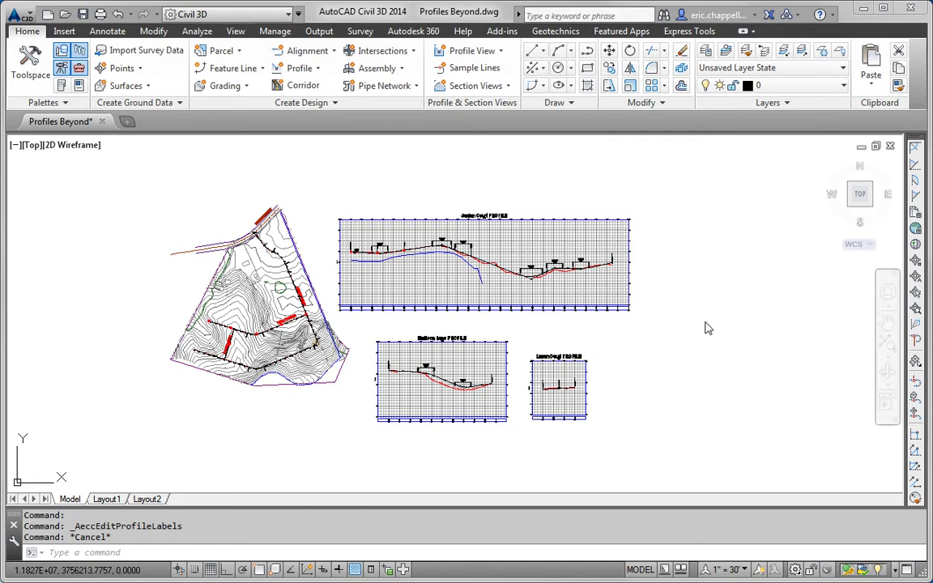
scroll(369, 328, up, 6)
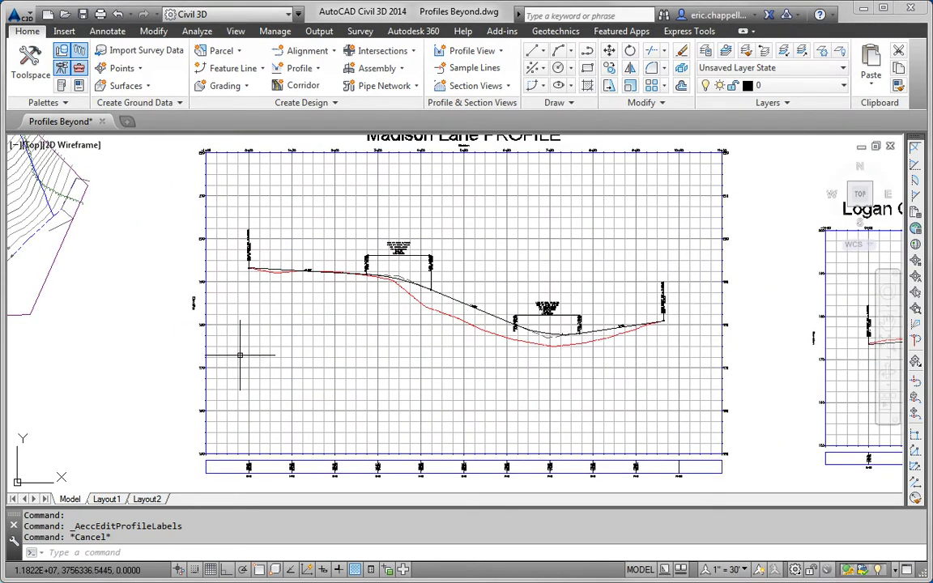
mouse_move(279, 298)
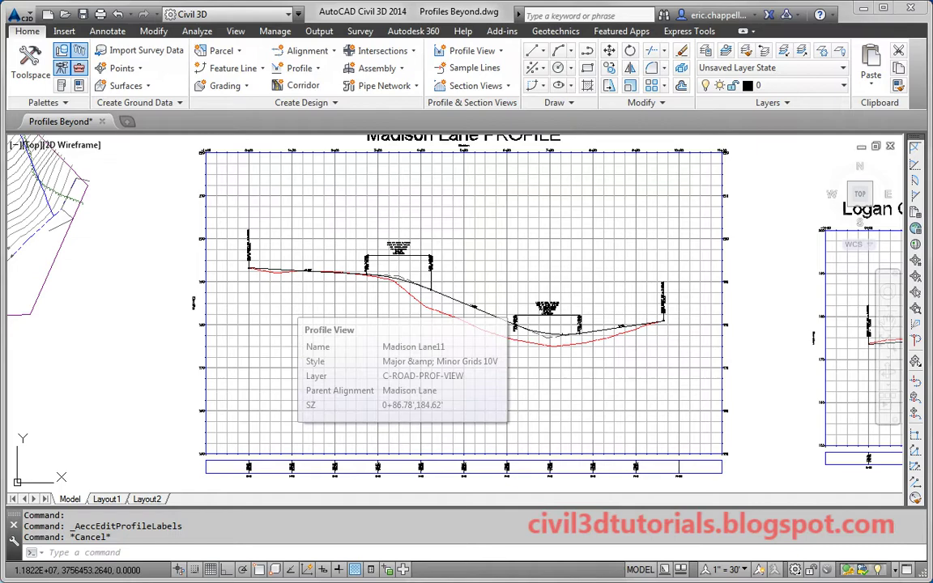
click(285, 305)
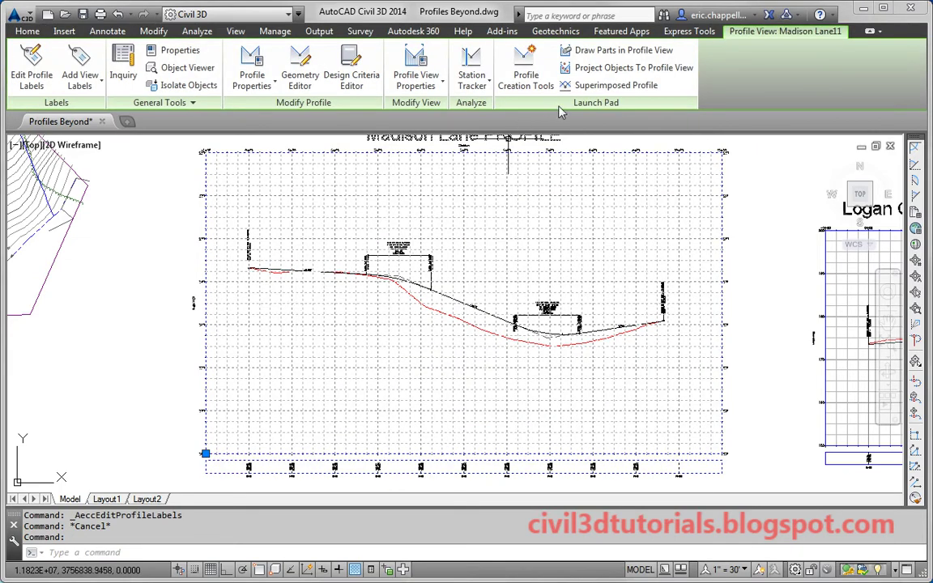
Start projecting objects into the Madison Lane profile view and pick the five test pits 3–7
click(598, 68)
scroll(499, 235, down, 5)
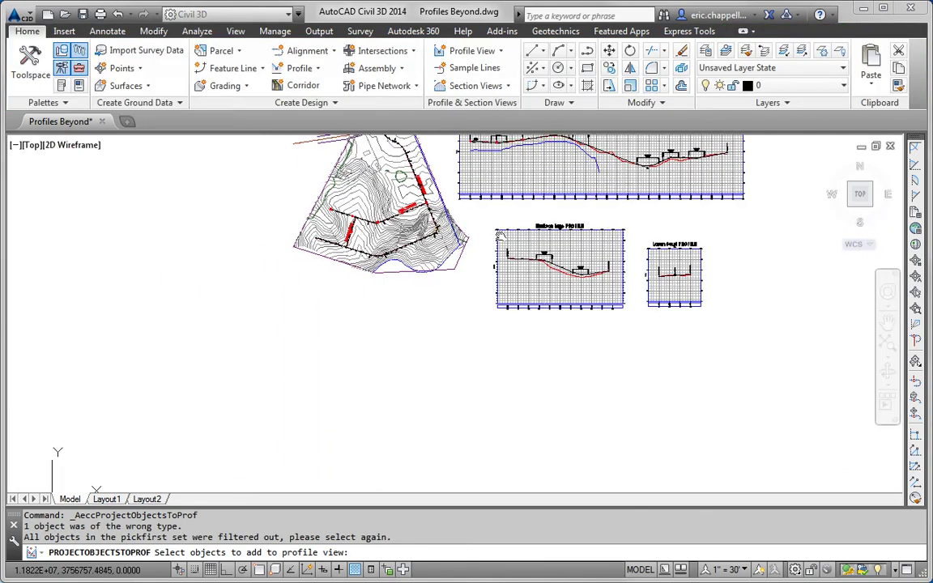
scroll(460, 237, up, 6)
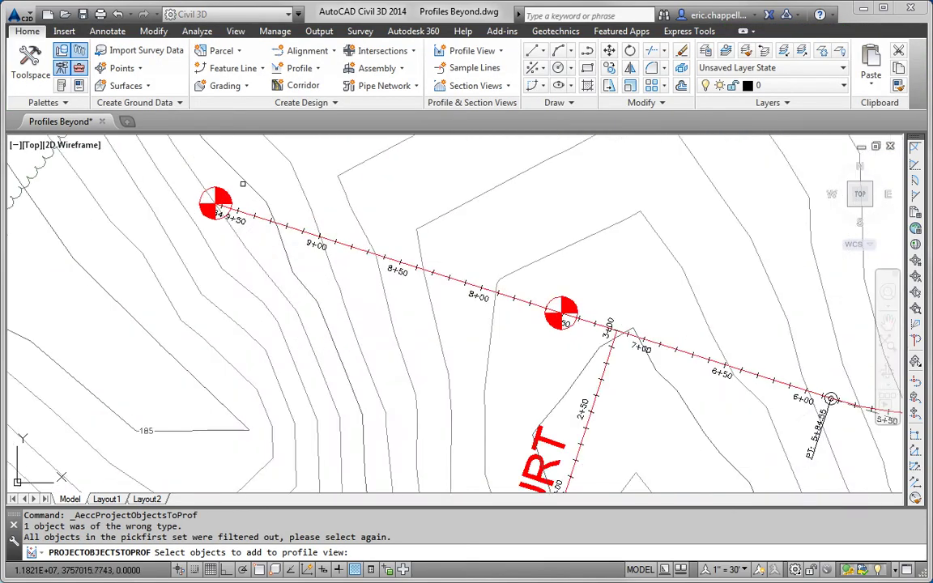
click(212, 194)
click(565, 308)
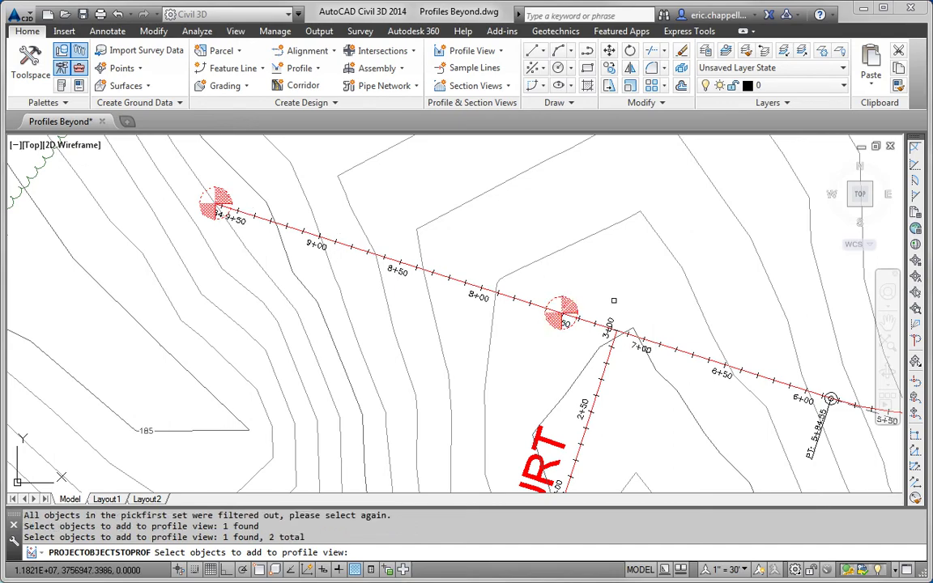
scroll(553, 271, down, 2)
click(478, 306)
middle_drag(477, 306, 195, 436)
click(441, 347)
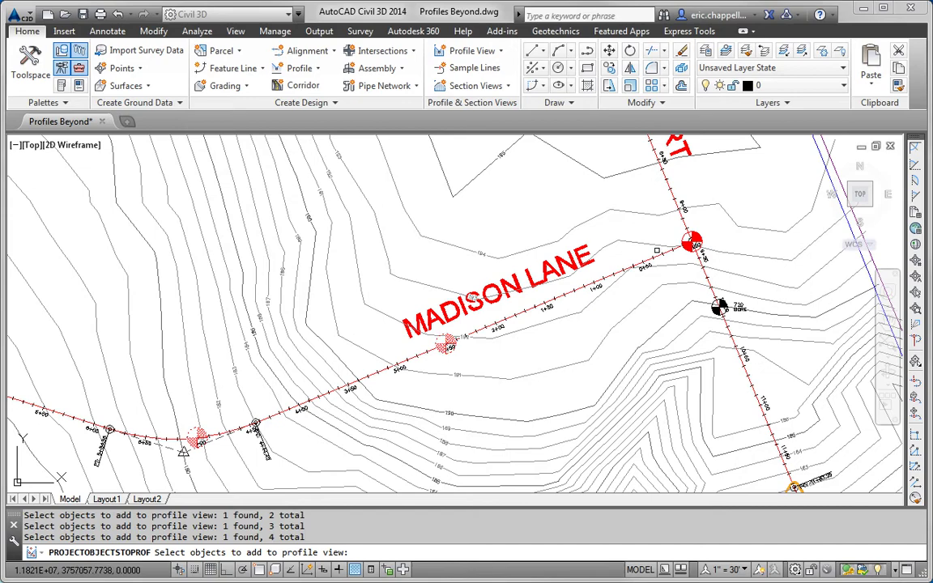
click(690, 241)
key(Return)
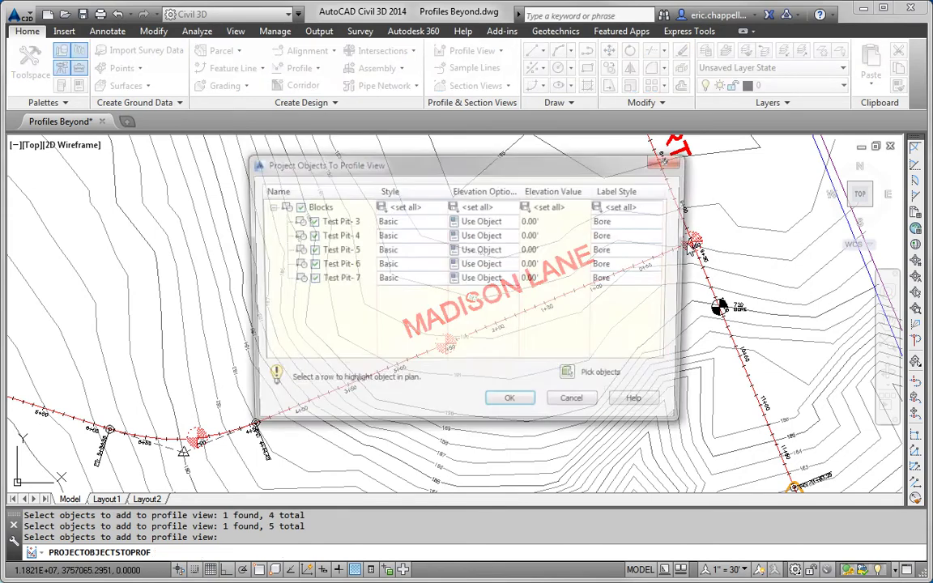
Set all test pit elevations to Madison Lane EGCL and confirm the projection
drag(482, 166, 328, 145)
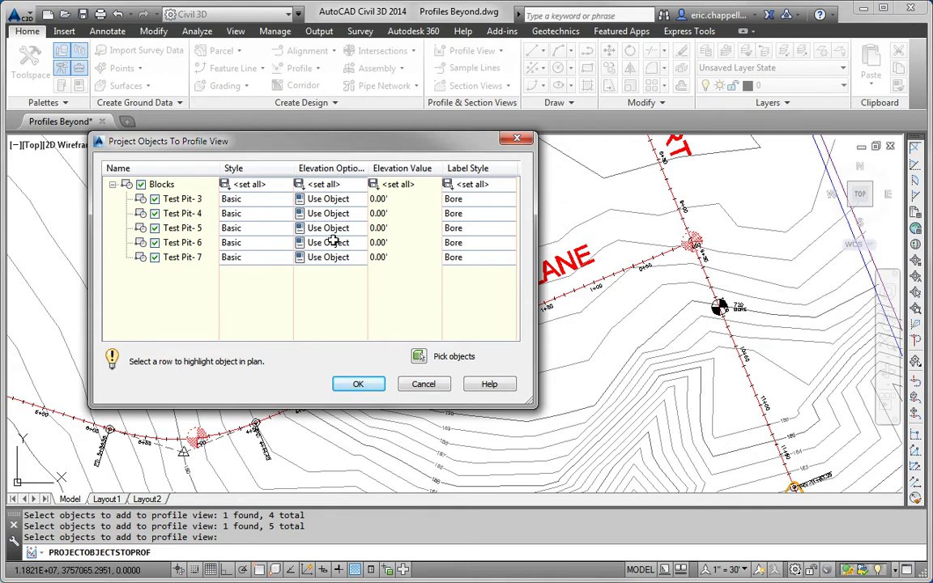
drag(368, 168, 393, 168)
click(334, 186)
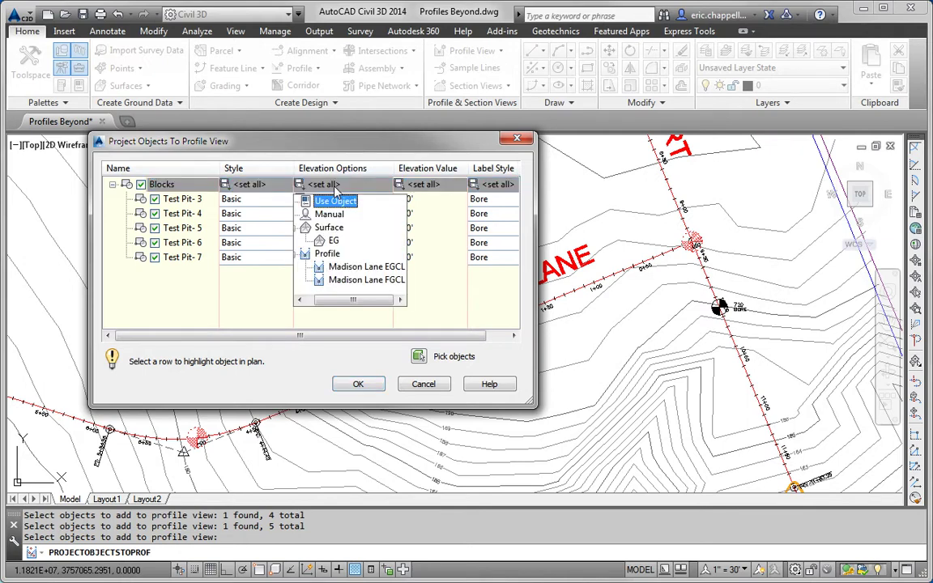
click(344, 270)
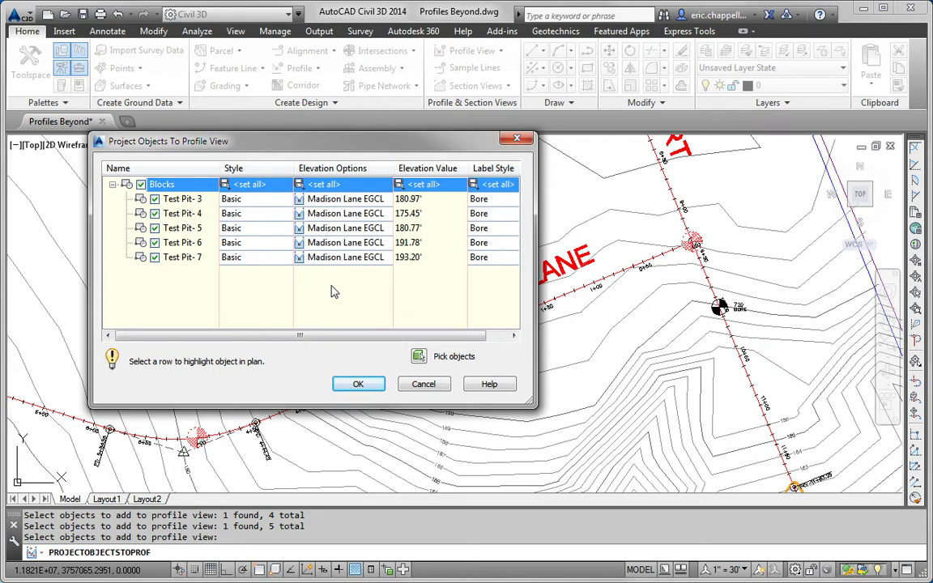
click(359, 385)
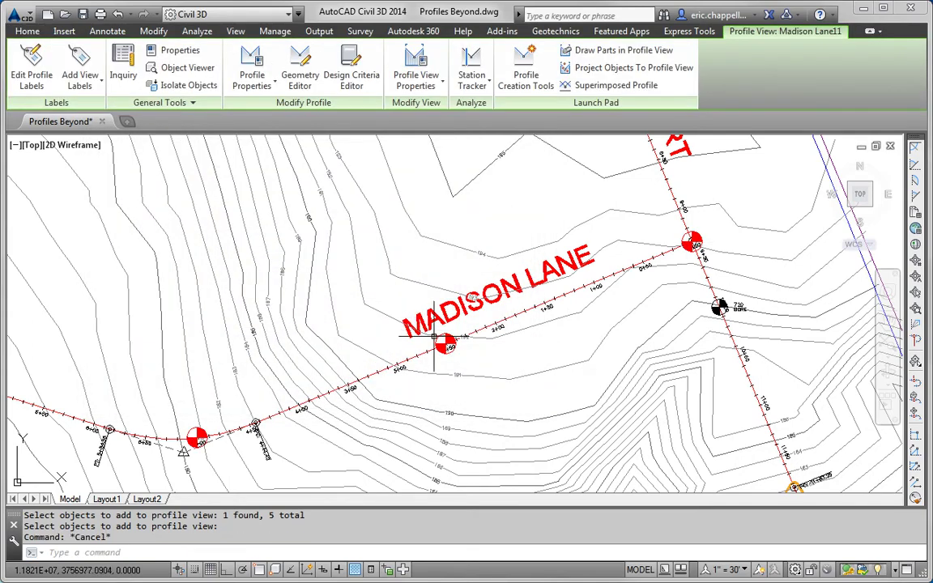
key(Escape)
scroll(434, 336, down, 6)
scroll(403, 375, up, 5)
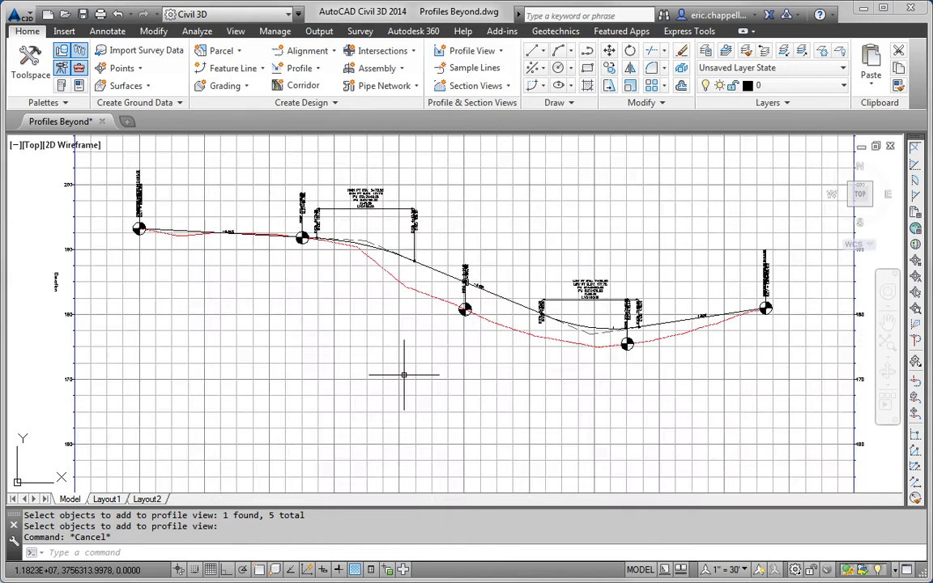
scroll(186, 219, up, 5)
middle_drag(201, 241, 352, 368)
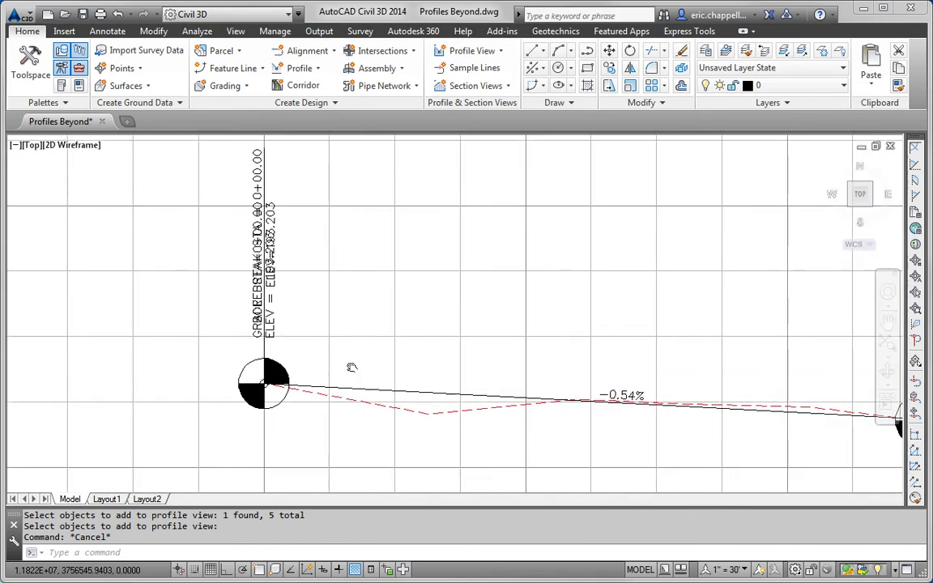
scroll(354, 364, down, 3)
middle_drag(396, 389, 137, 280)
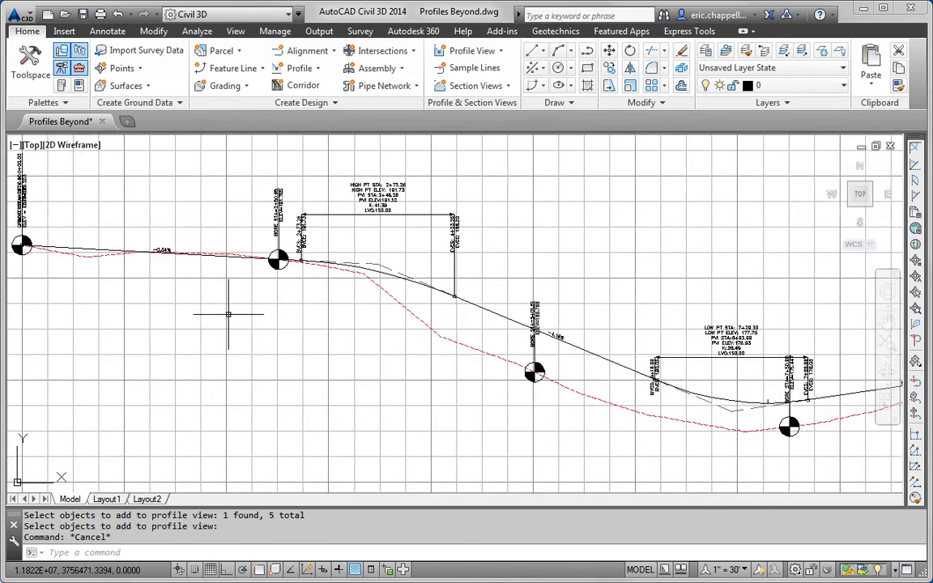
middle_drag(571, 385, 301, 318)
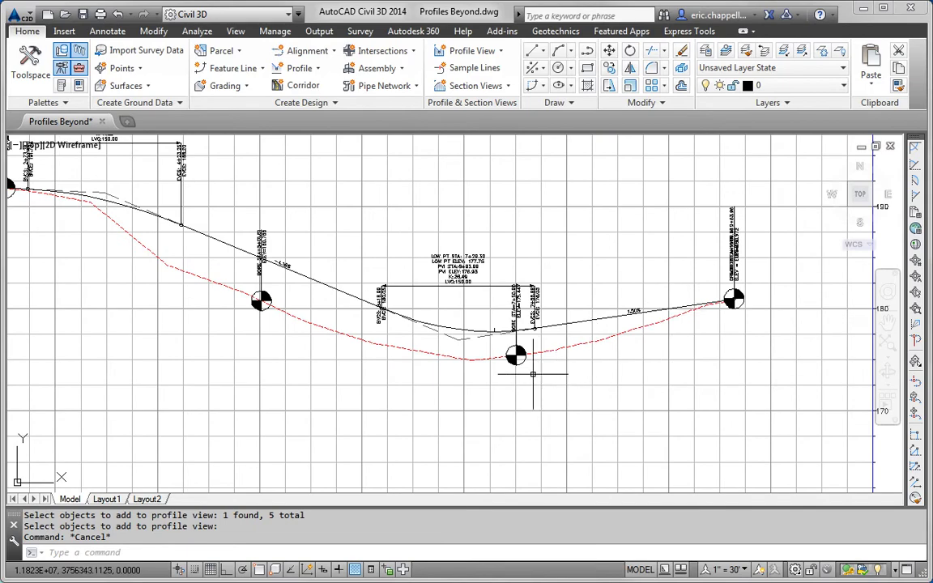
scroll(385, 322, down, 6)
scroll(469, 361, up, 2)
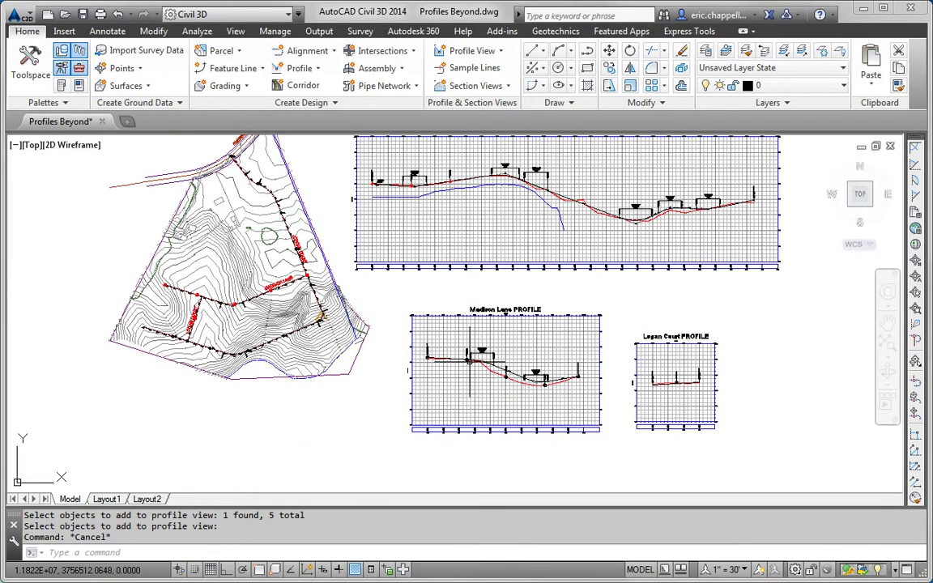
mouse_move(469, 361)
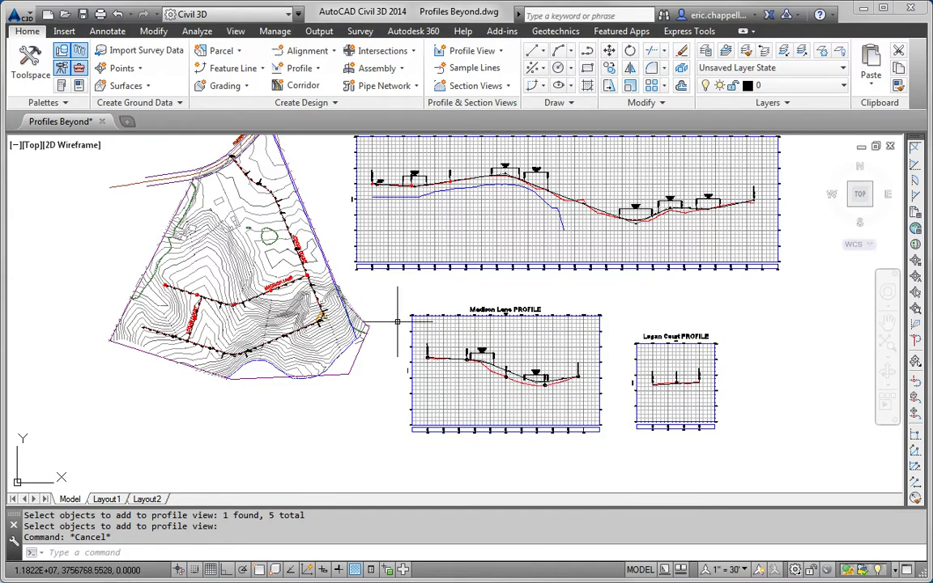
scroll(397, 322, down, 2)
middle_drag(398, 321, 434, 350)
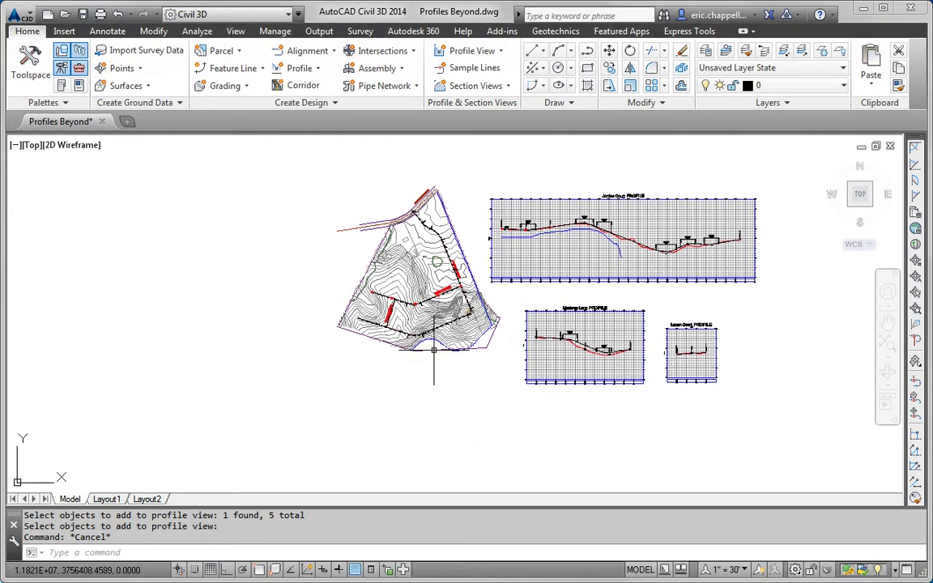
scroll(434, 350, up, 5)
scroll(385, 317, up, 2)
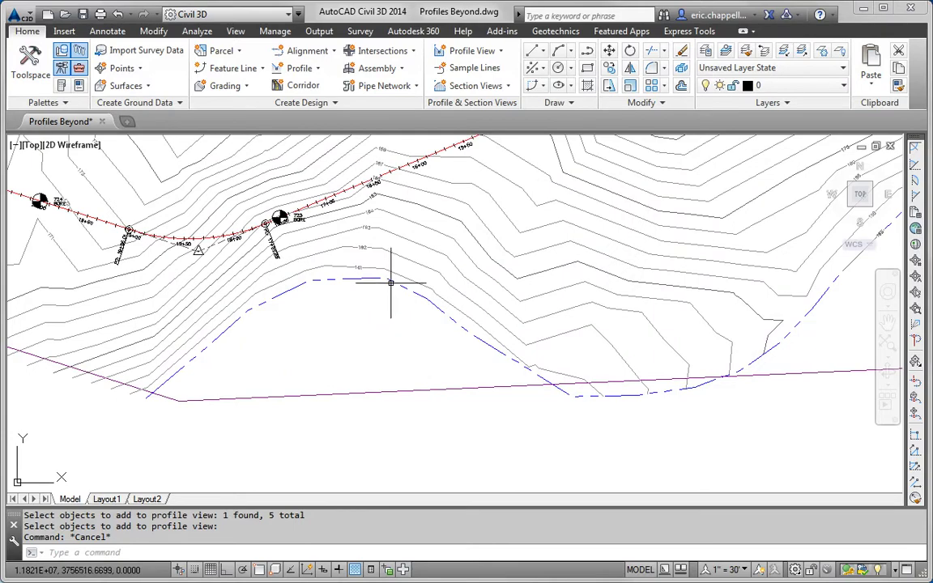
scroll(371, 317, down, 5)
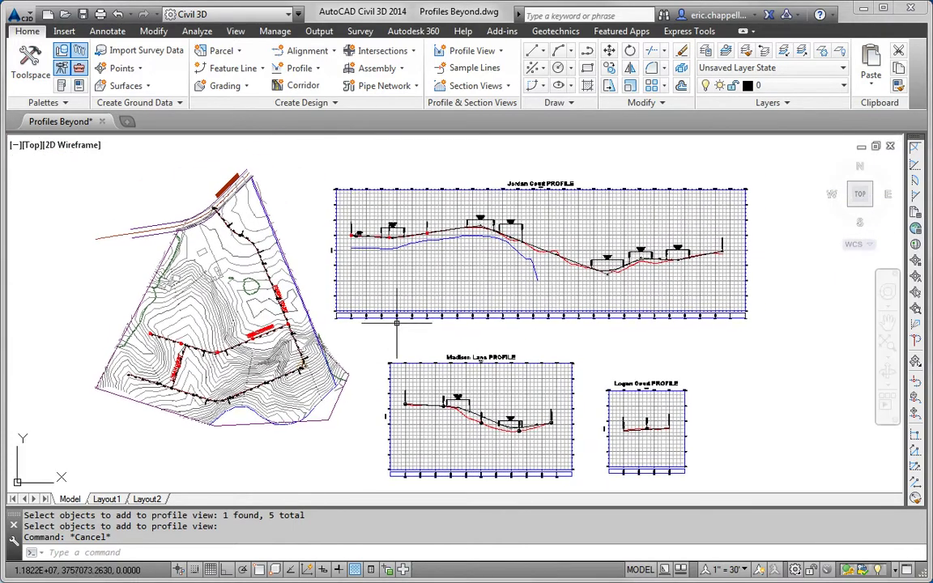
Project the dashed blue BOB stream-edge figure into the Jordan Court profile view at its own elevations
click(430, 242)
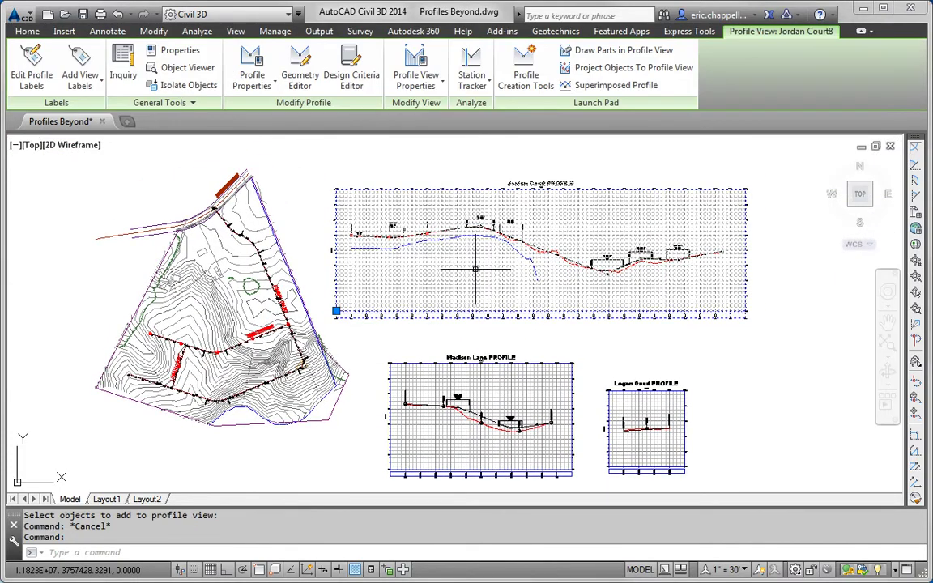
click(600, 70)
scroll(279, 387, up, 10)
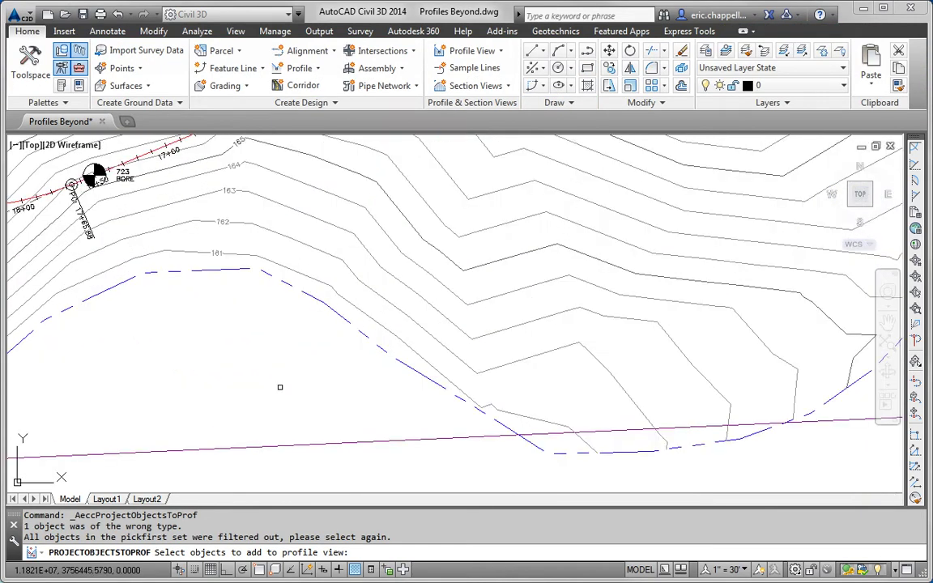
click(341, 315)
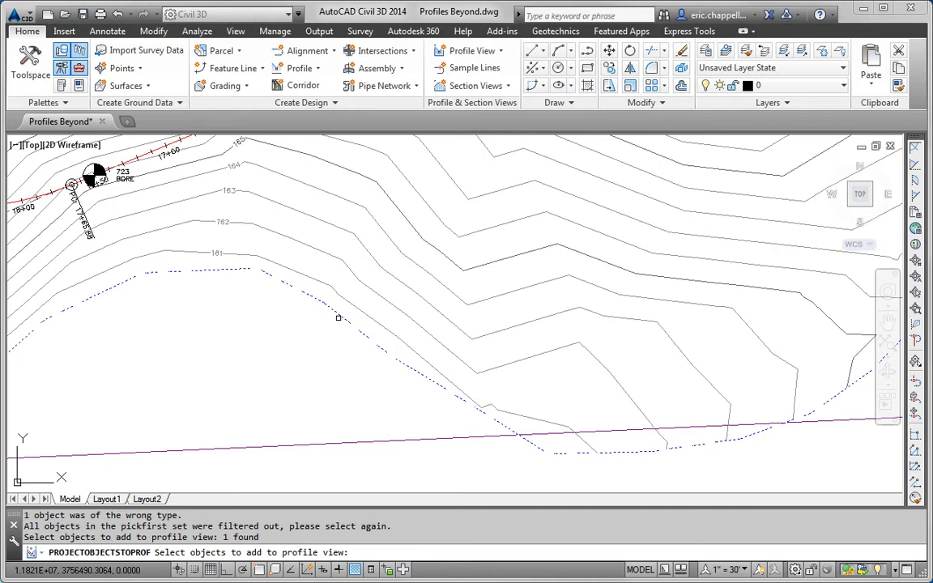
key(Return)
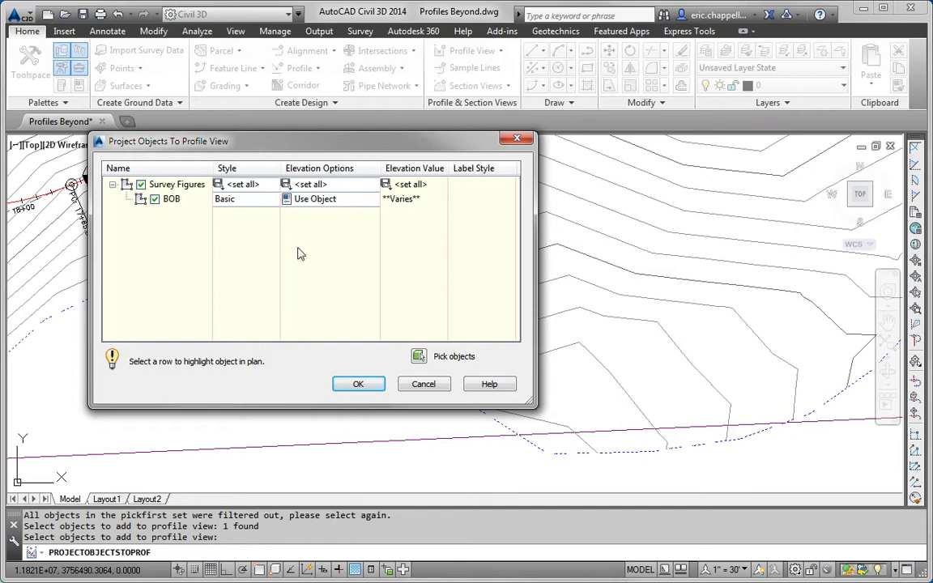
click(372, 389)
scroll(368, 385, down, 10)
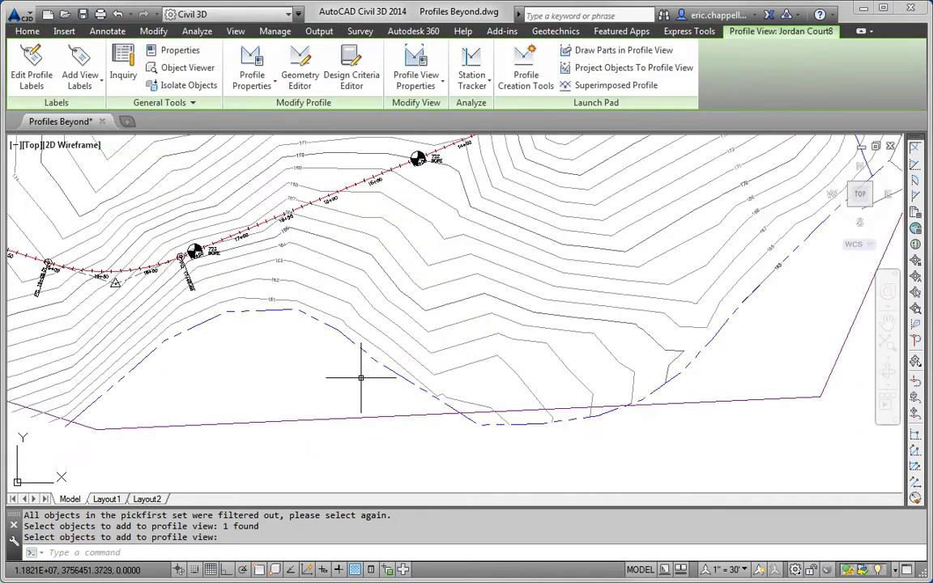
Clear the selection and zoom onto Jordan Court's sag-curve low point above the blue stream line
scroll(467, 300, up, 1)
key(Escape)
key(Escape)
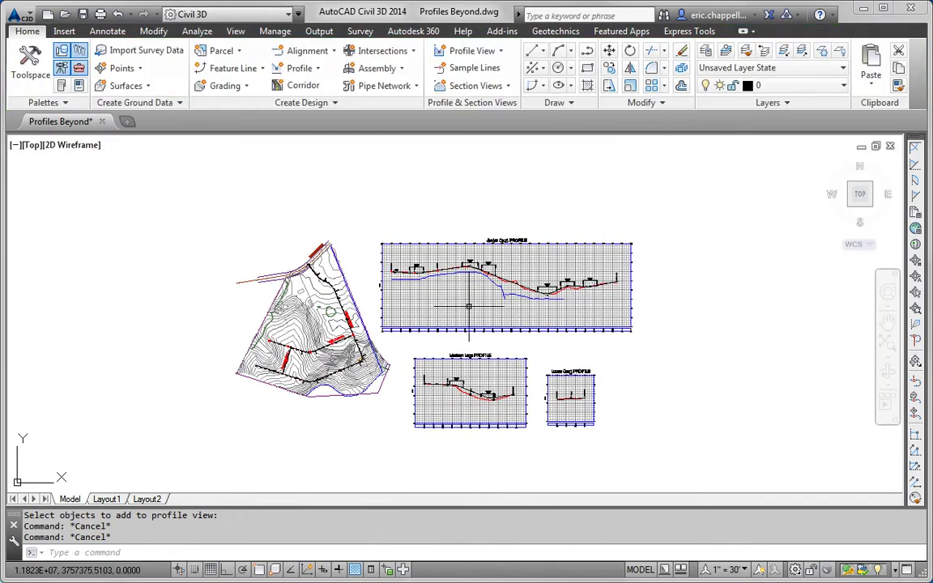
scroll(577, 307, up, 4)
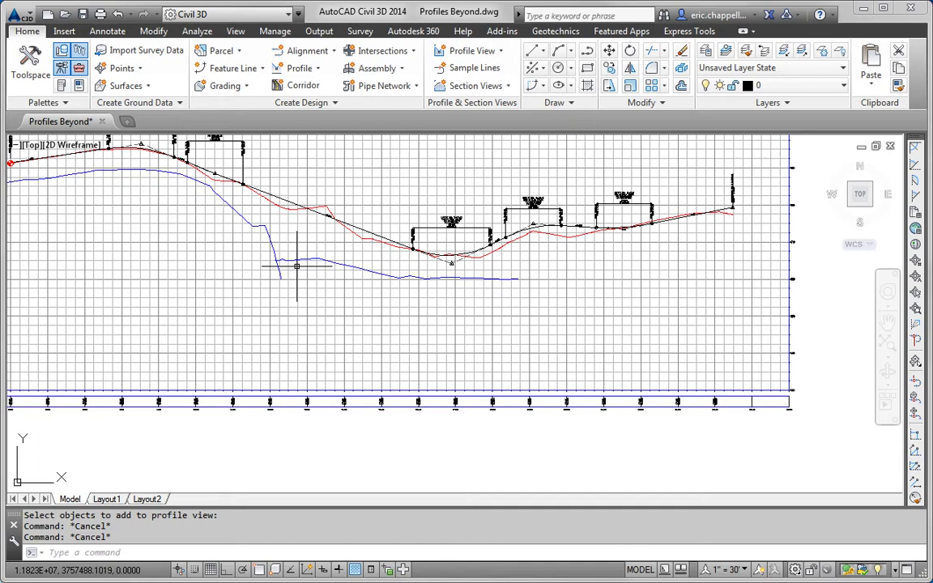
scroll(440, 300, up, 2)
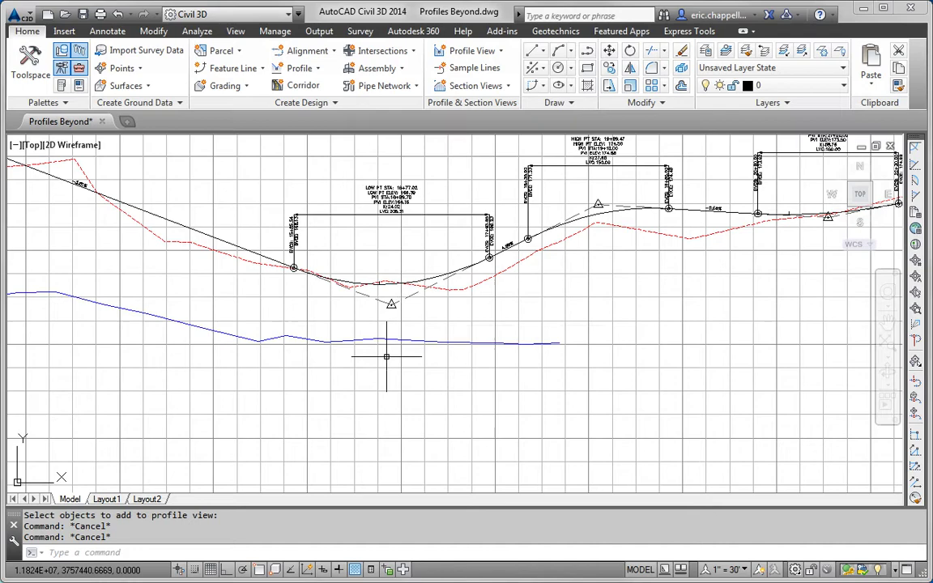
scroll(393, 345, down, 5)
scroll(393, 344, down, 3)
middle_drag(276, 366, 308, 316)
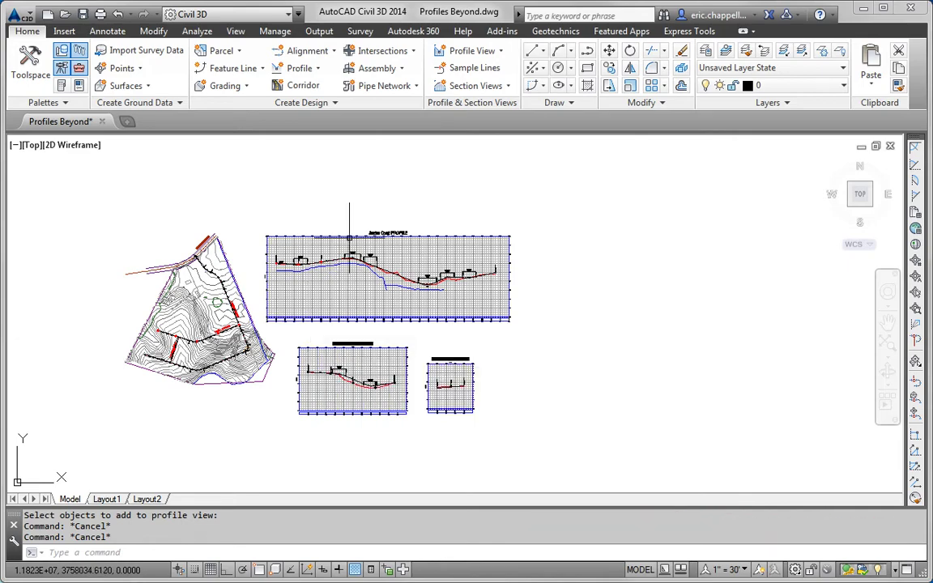
scroll(440, 294, up, 10)
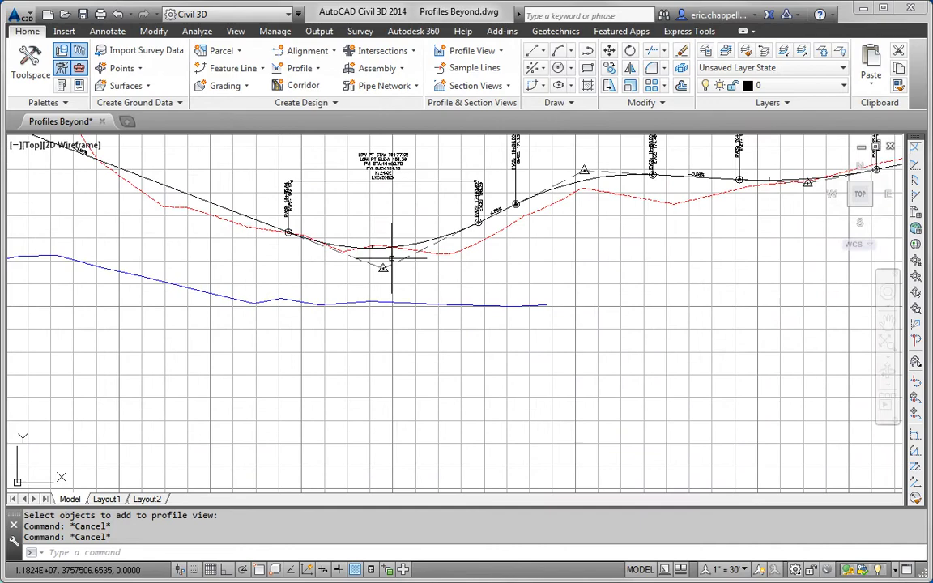
scroll(390, 242, up, 5)
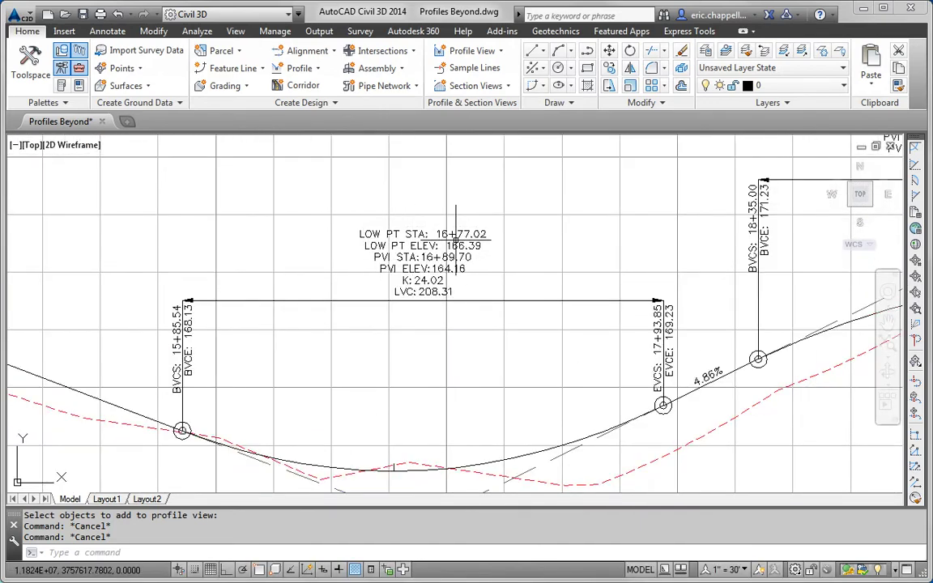
scroll(493, 358, up, 2)
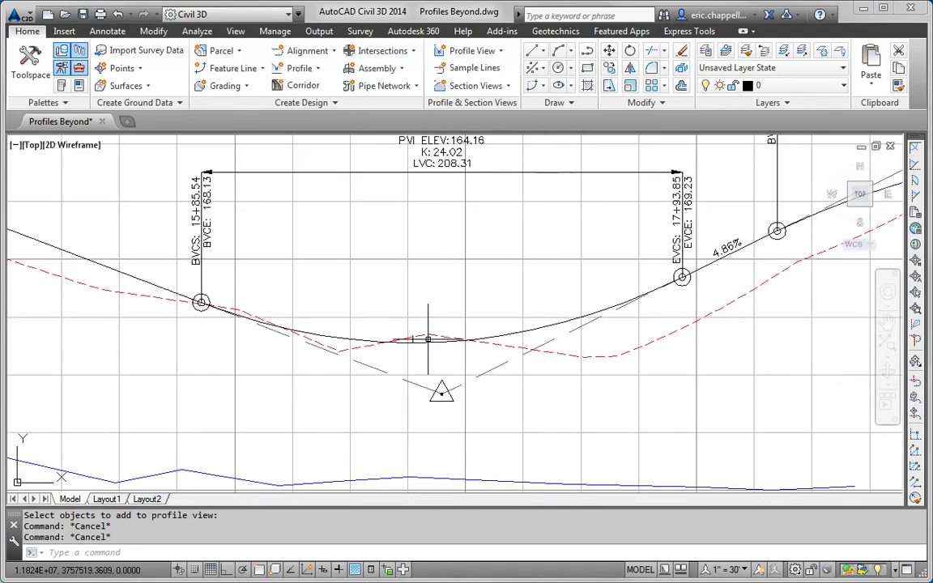
scroll(397, 333, up, 2)
scroll(409, 344, down, 4)
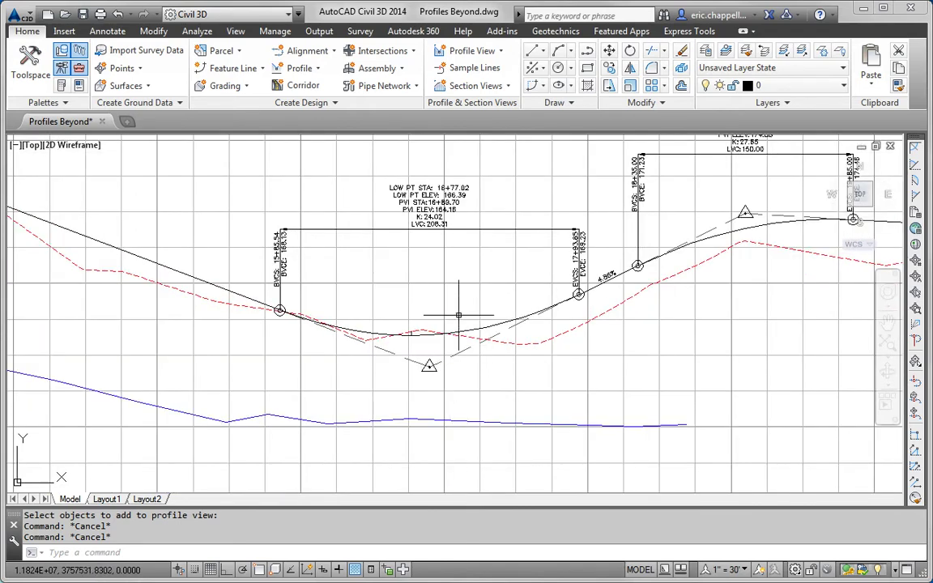
middle_drag(459, 317, 460, 283)
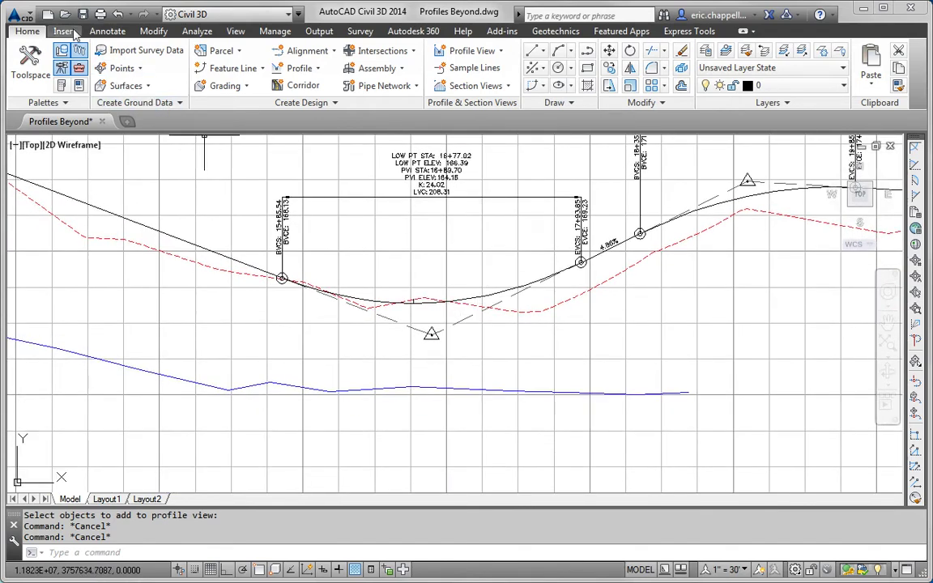
In Add Labels, set the feature to Profile View and the label type to Depth
click(107, 31)
click(29, 66)
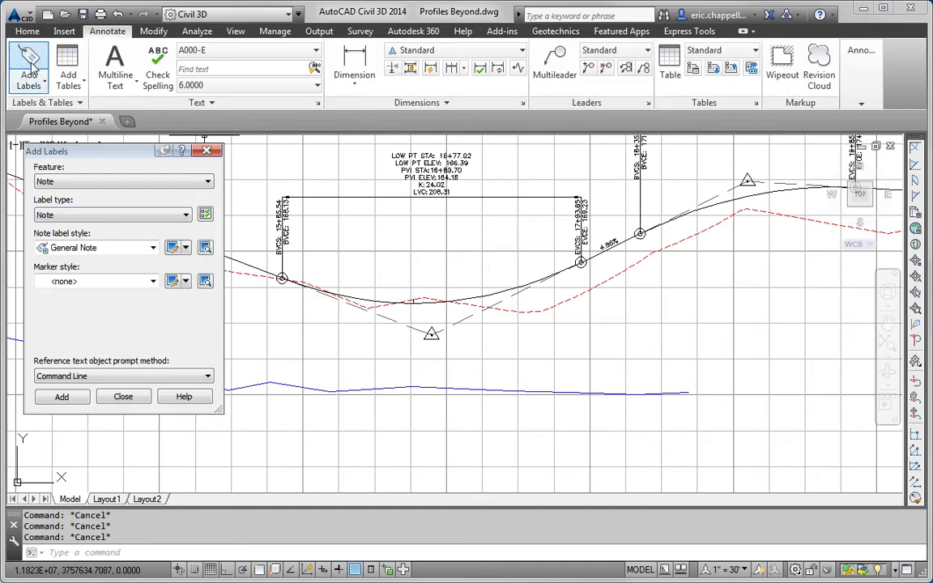
click(75, 183)
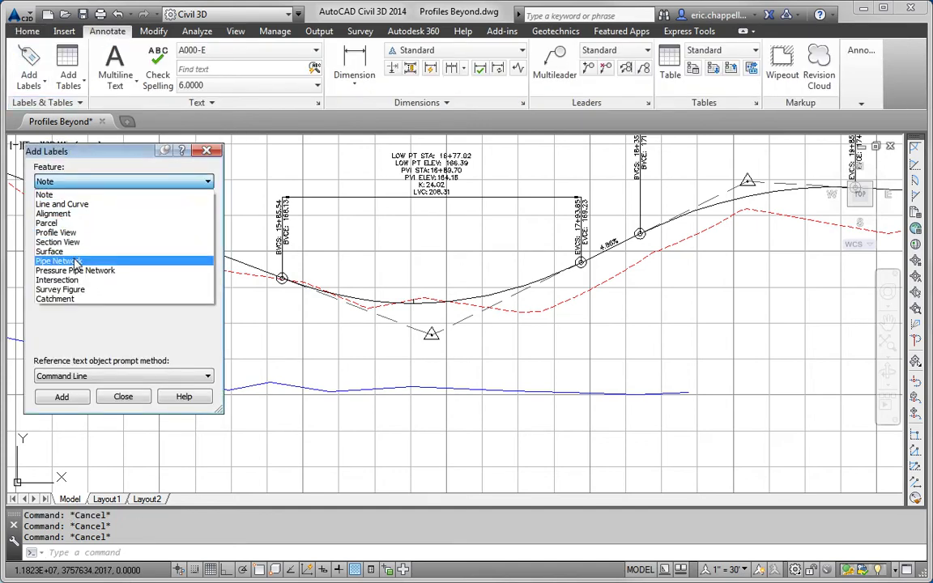
click(65, 233)
click(71, 216)
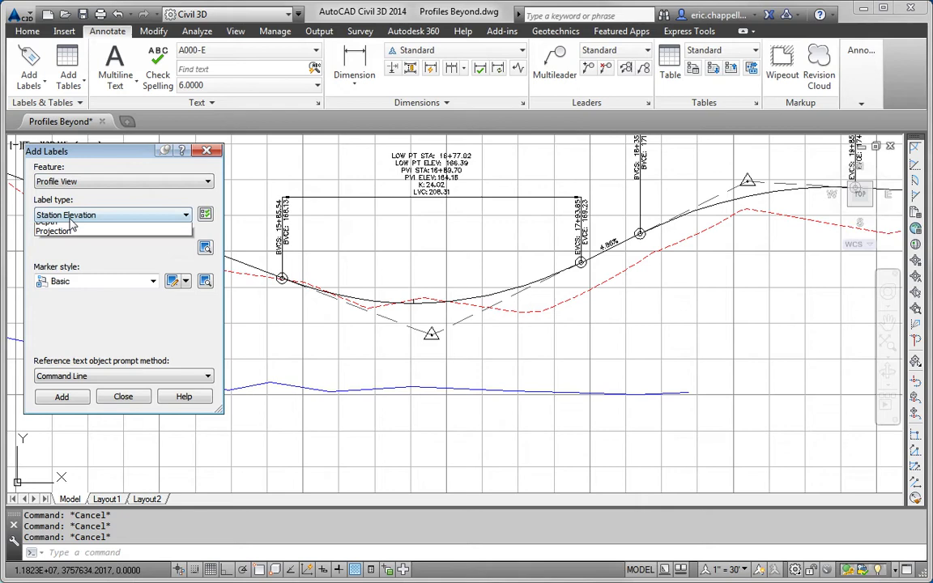
click(69, 238)
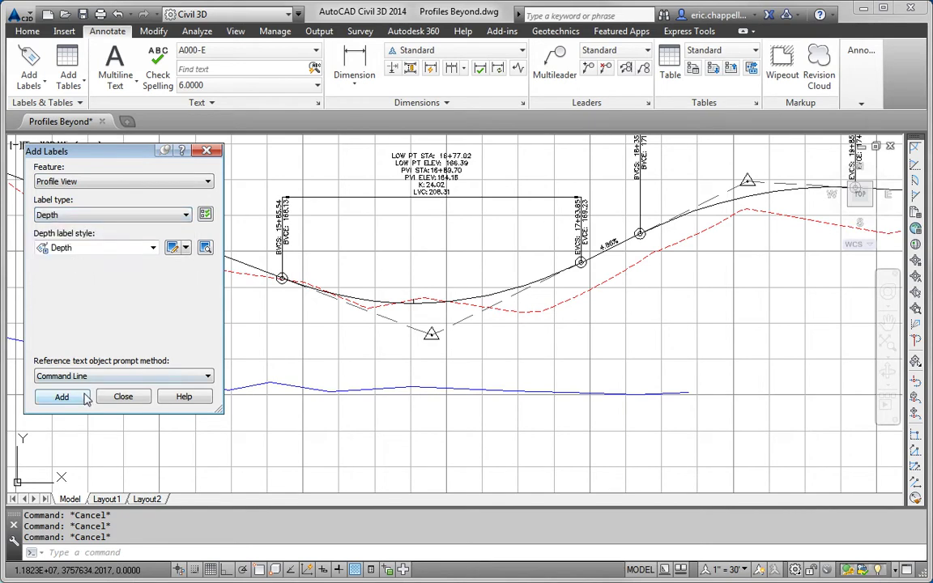
Place a Depth label on the Jordan Court profile view, from the road low point to the stream line (-5.79')
click(86, 397)
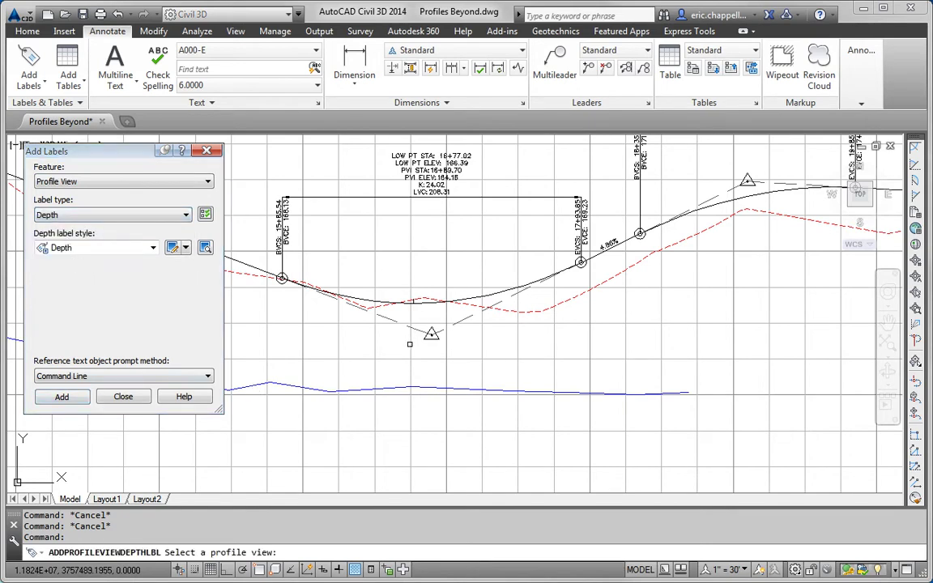
click(410, 344)
scroll(427, 382, up, 2)
scroll(426, 316, up, 3)
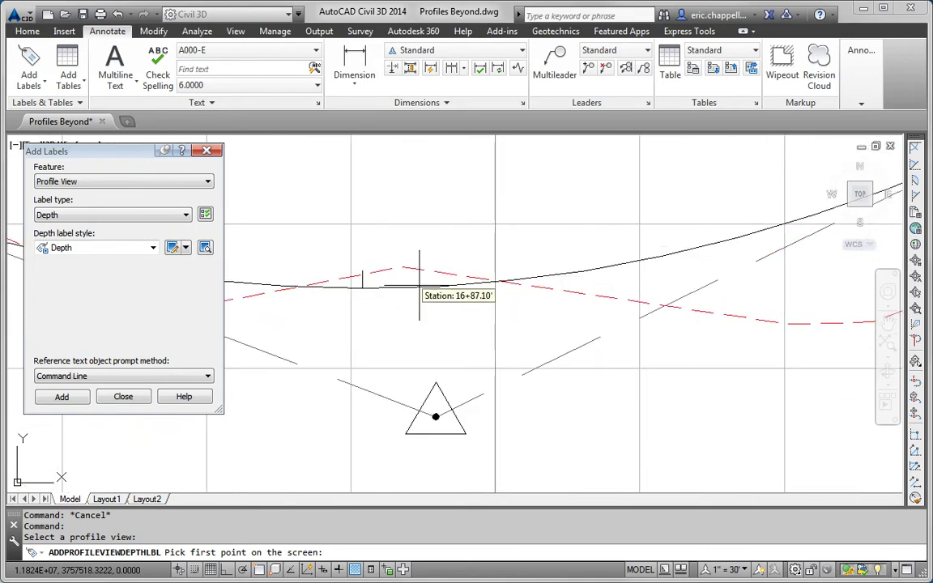
scroll(415, 287, up, 3)
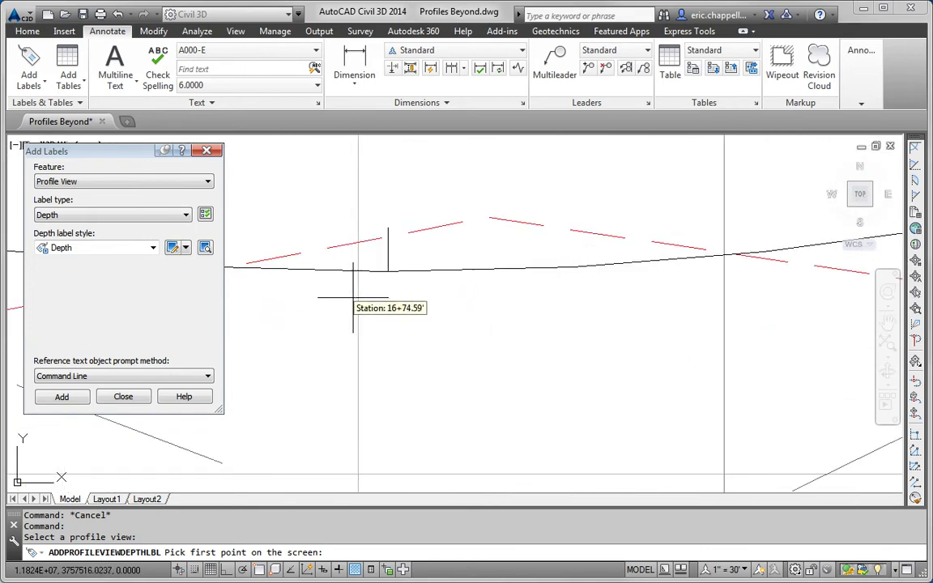
click(388, 270)
scroll(448, 342, down, 3)
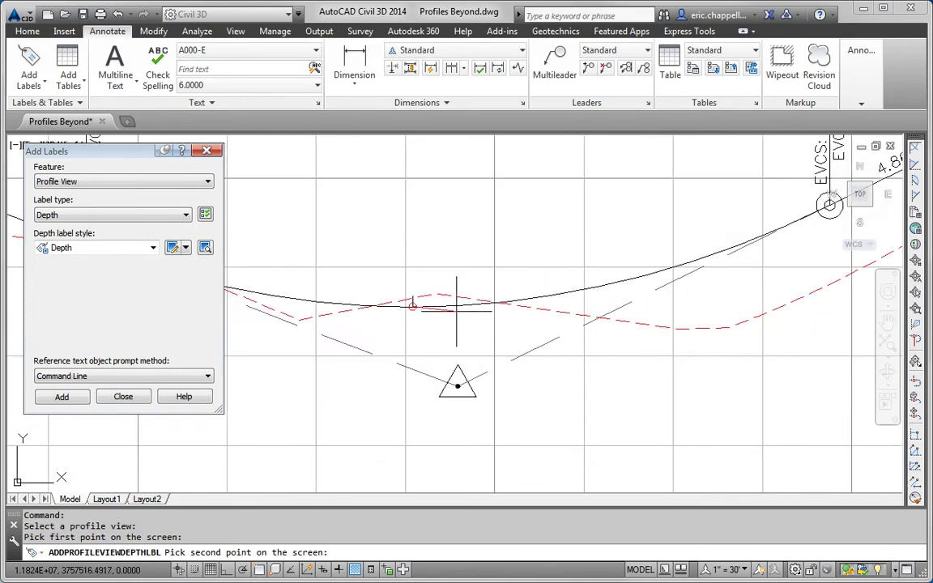
middle_drag(424, 379, 453, 252)
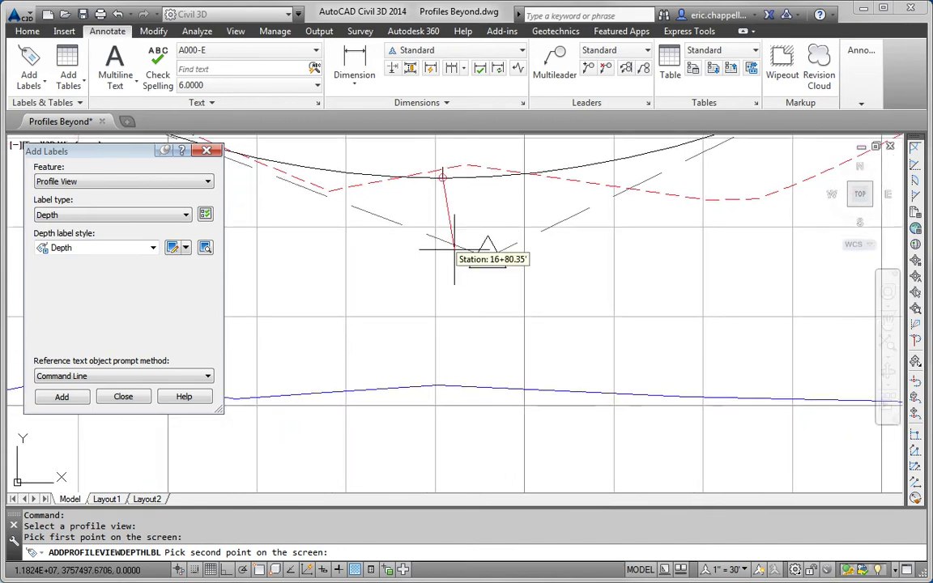
click(442, 384)
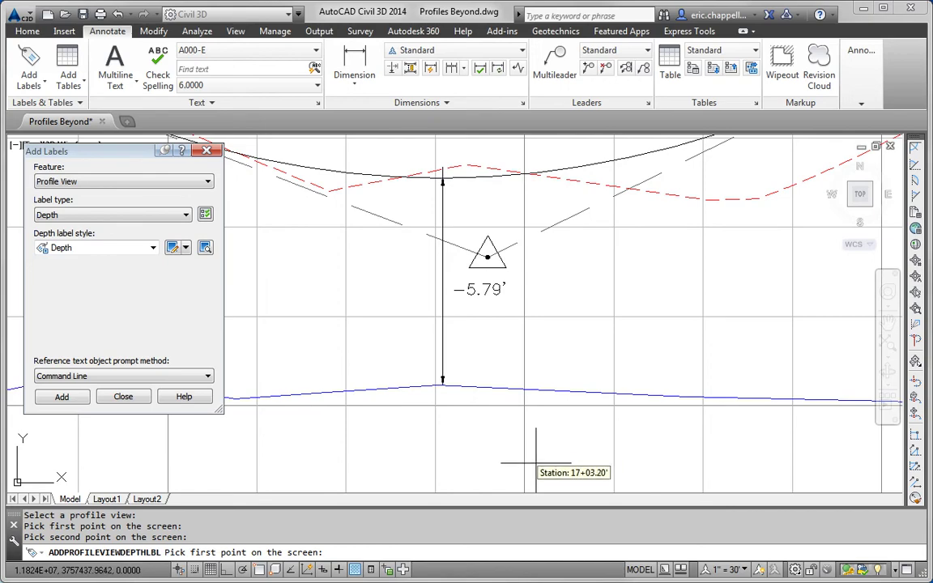
key(Escape)
scroll(542, 461, down, 6)
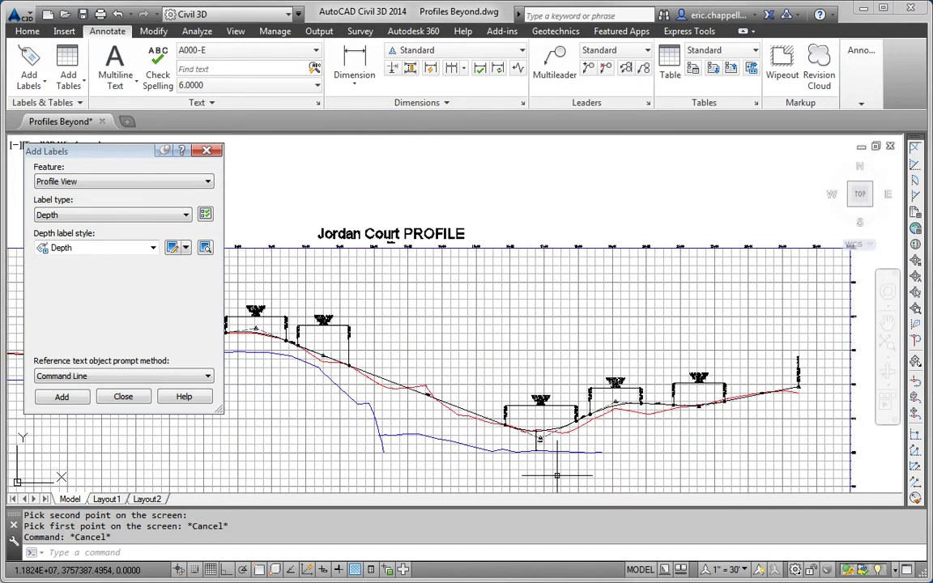